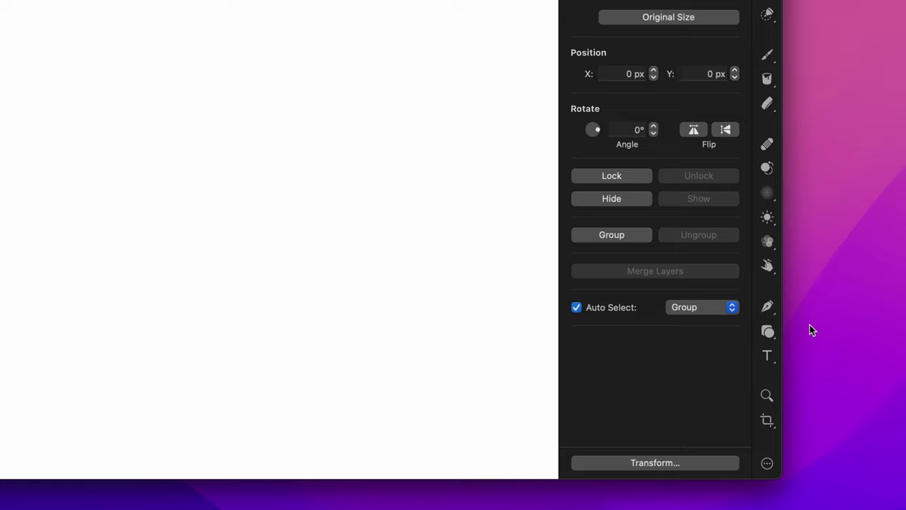
Step: Browse the pen and shape tool choices without changing the active tool
{"action": "left_click", "coordinate": [768, 307]}
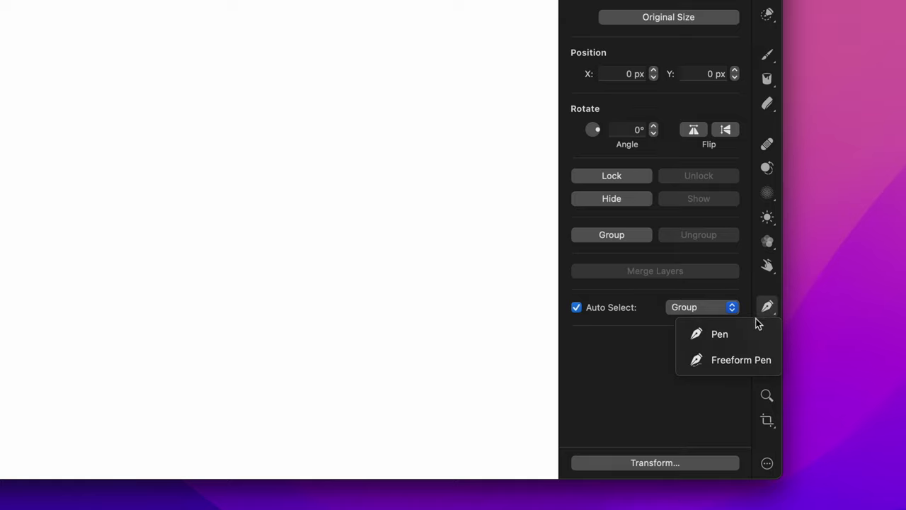
{"action": "left_click", "coordinate": [710, 390]}
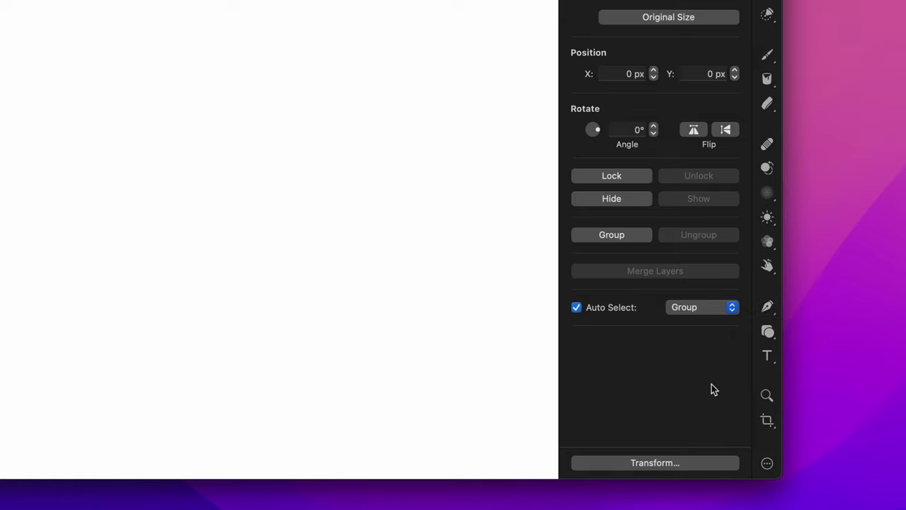
{"action": "left_click", "coordinate": [768, 332]}
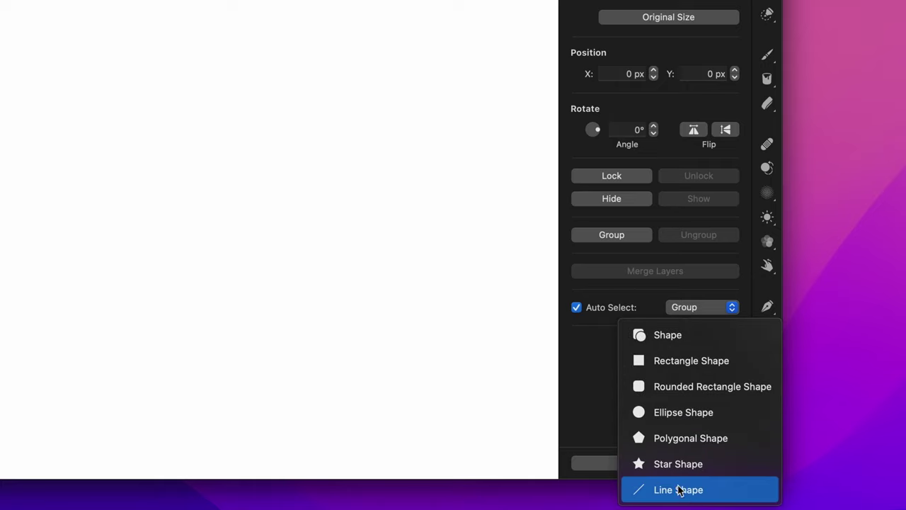
{"action": "left_click", "coordinate": [609, 367]}
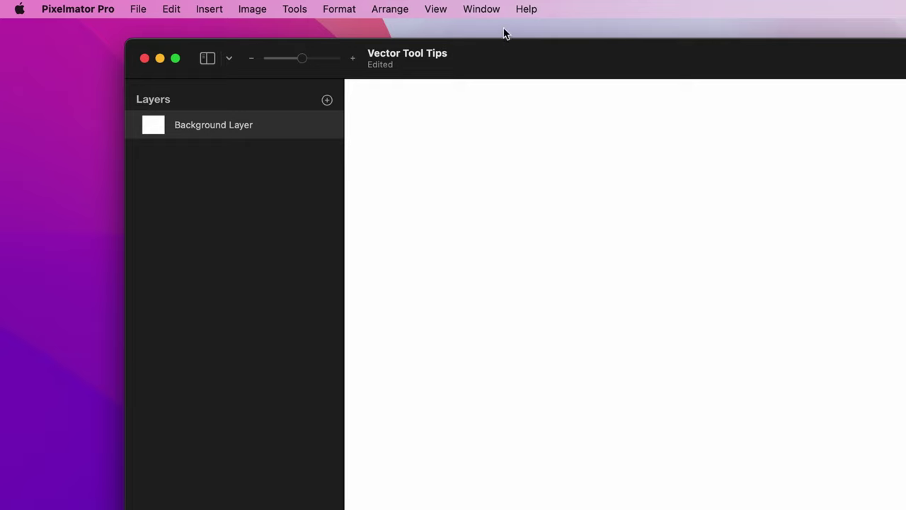
Step: Switch the workspace to the Illustration layout via Window > Workspace Layout
{"action": "left_click", "coordinate": [483, 9]}
{"action": "mouse_move", "coordinate": [498, 108]}
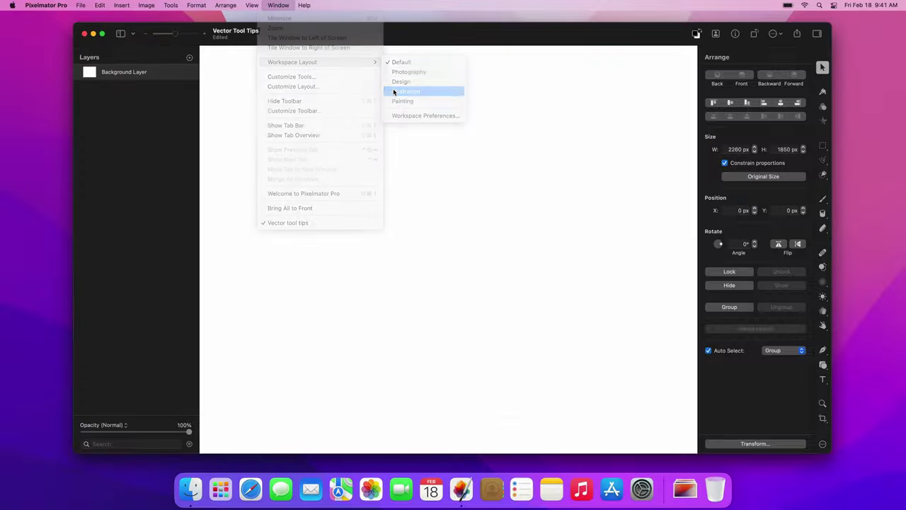
{"action": "left_click", "coordinate": [683, 158]}
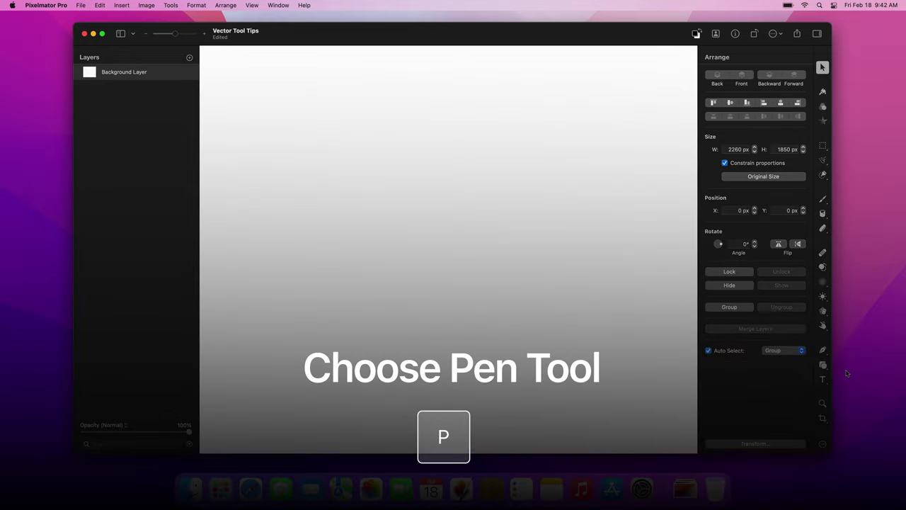
Step: Switch to the Shape tools with U and cycle through rectangle, ellipse, polygon, star and line
{"action": "key", "text": "p"}
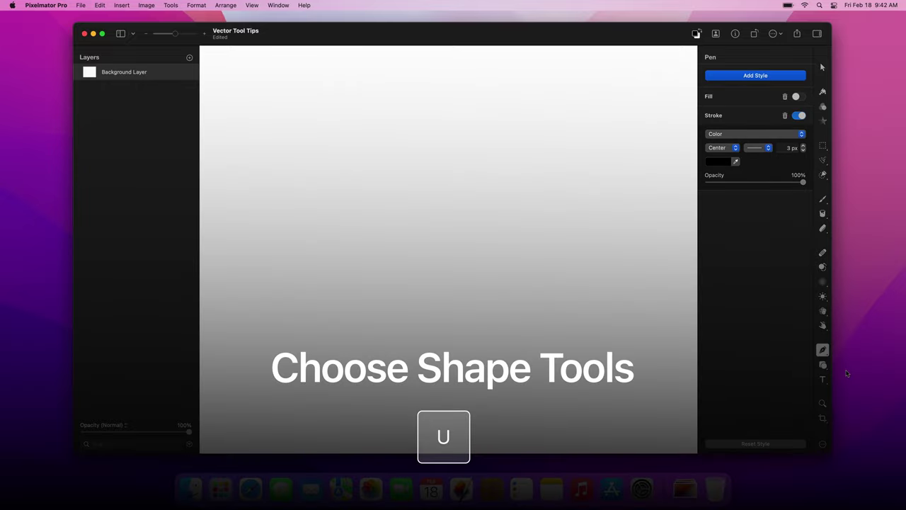
{"action": "key", "text": "u"}
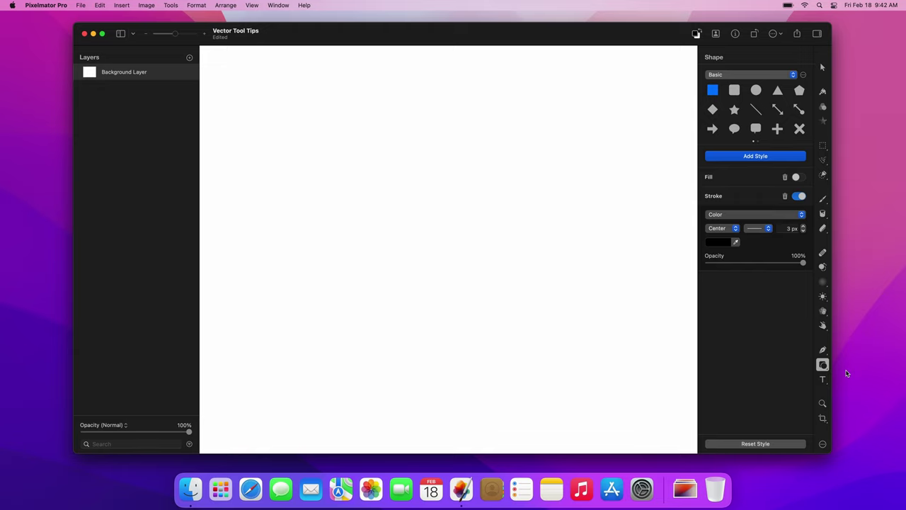
{"action": "key", "text": "shift+u"}
{"action": "key", "text": "shift+u"}
{"action": "key", "text": "shift+u"}
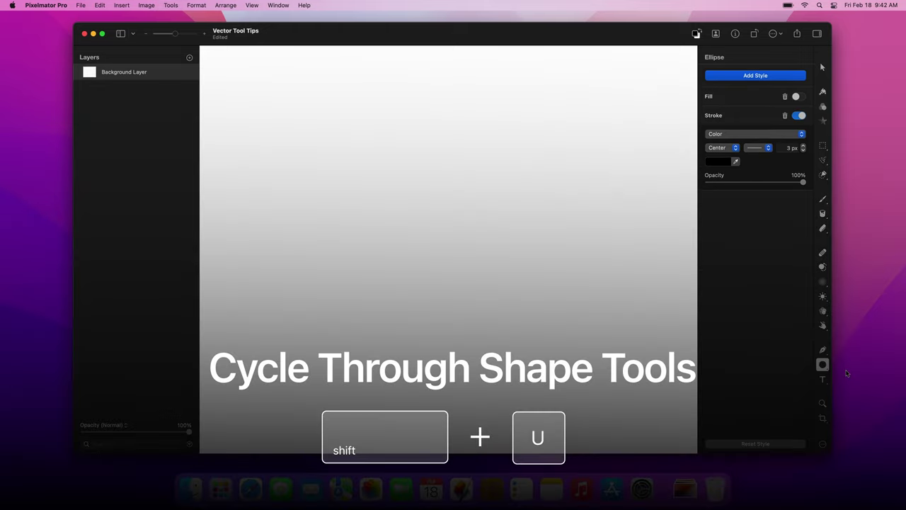
{"action": "key", "text": "shift+u"}
{"action": "key", "text": "shift+u"}
{"action": "key", "text": "shift+u"}
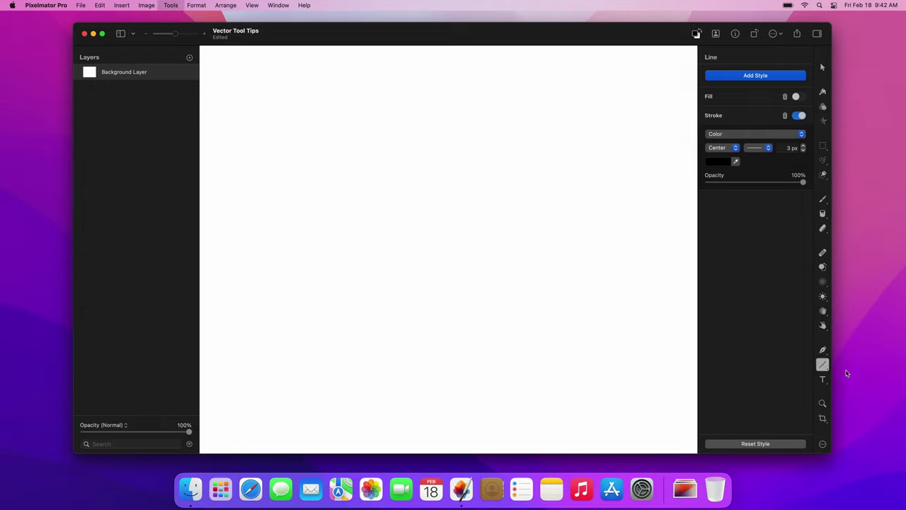
{"action": "key", "text": "shift+u"}
Step: Return to the Pen, toggle to the Freeform Pen, then back to the standard Pen
{"action": "key", "text": "p"}
{"action": "key", "text": "shift+p"}
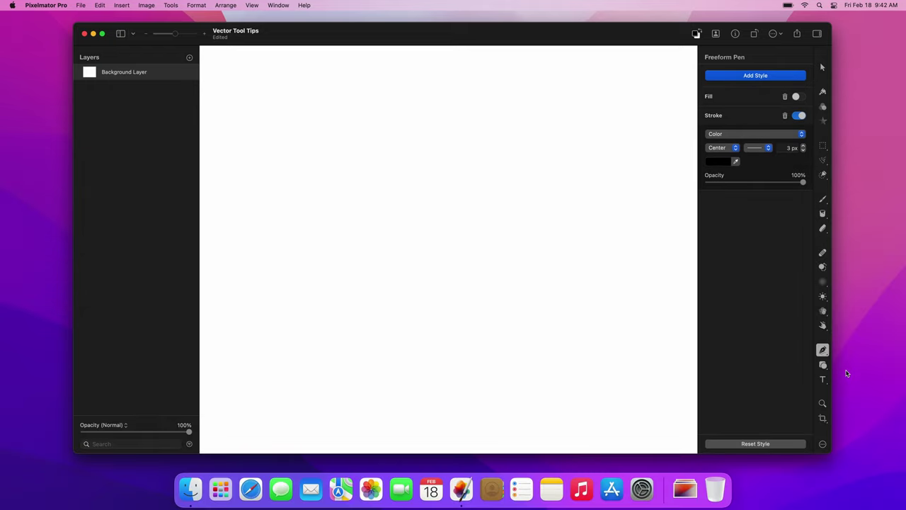
{"action": "key", "text": "shift+p"}
{"action": "left_click", "coordinate": [797, 117]}
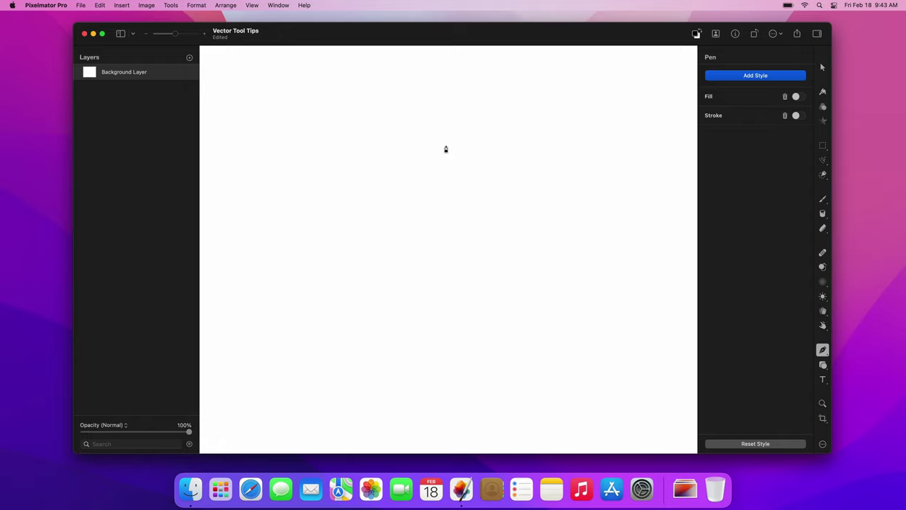
Step: Show the canvas context menu and dismiss it without choosing anything
{"action": "right_click", "coordinate": [446, 148]}
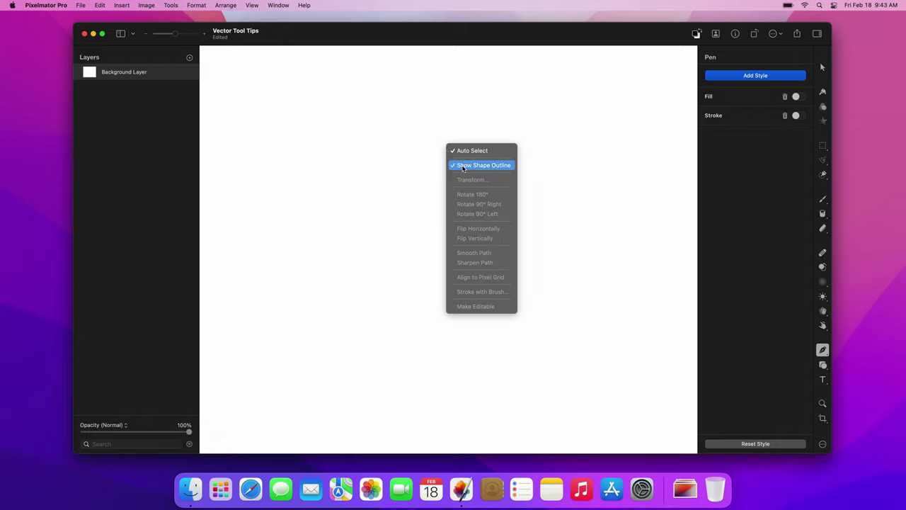
{"action": "left_click", "coordinate": [444, 127]}
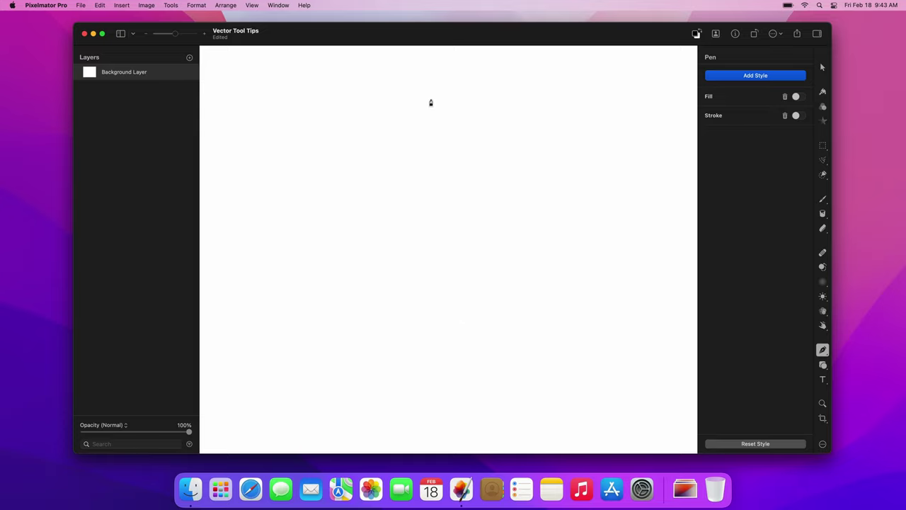
Step: Draw a closed triangle path, removing an extra fourth anchor before closing it
{"action": "left_click", "coordinate": [430, 100]}
{"action": "left_click", "coordinate": [300, 222]}
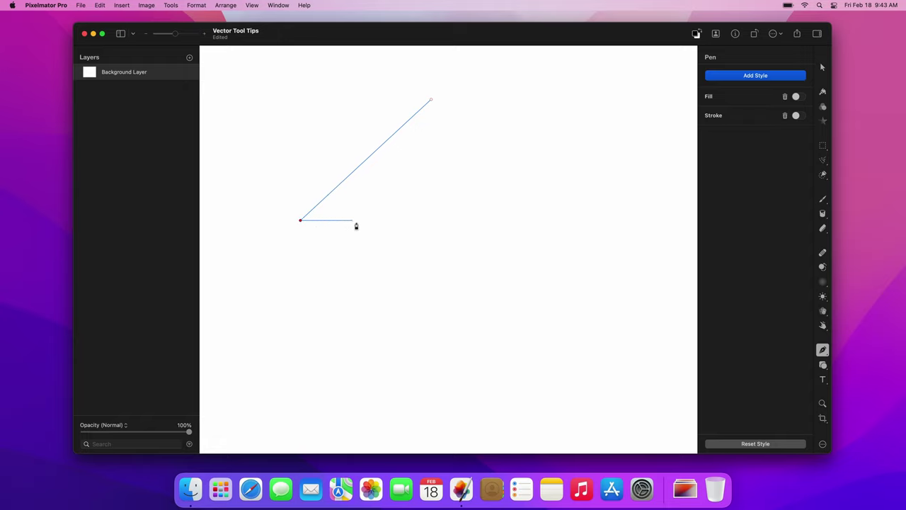
{"action": "left_click", "coordinate": [543, 221]}
{"action": "left_click", "coordinate": [497, 170]}
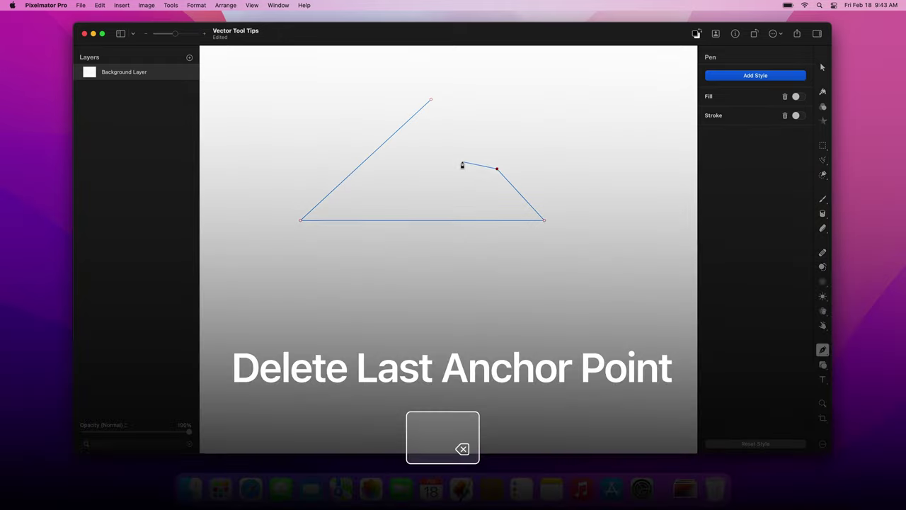
{"action": "key", "text": "BackSpace"}
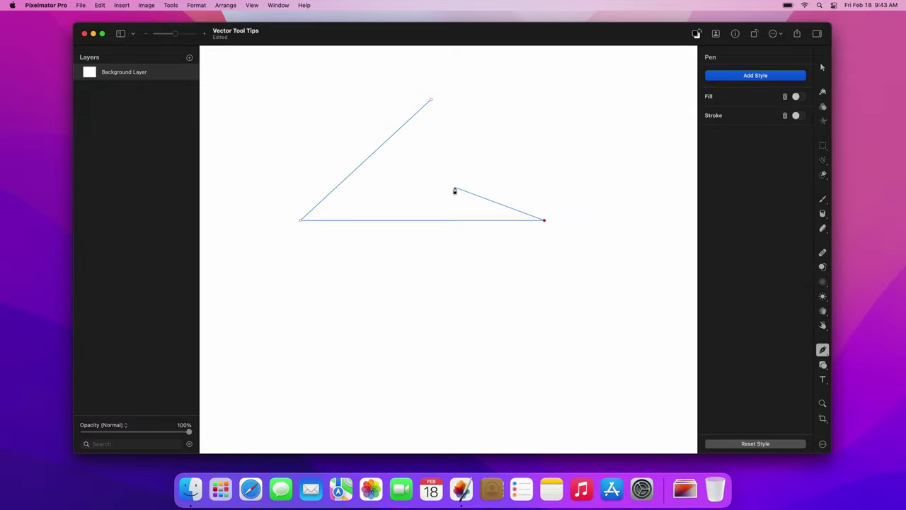
{"action": "key", "text": "Return"}
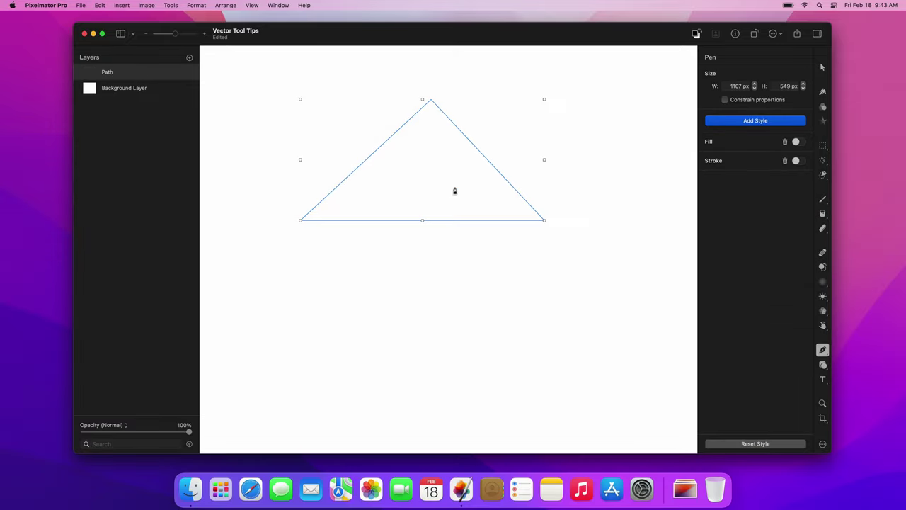
Step: Draw a second three-point path below and leave it open, missing its right side
{"action": "left_click", "coordinate": [421, 269]}
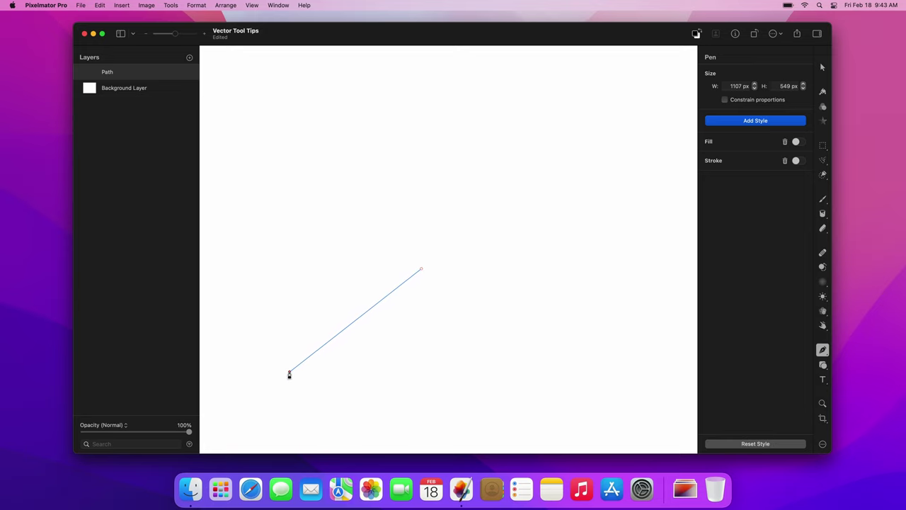
{"action": "left_click", "coordinate": [289, 371]}
{"action": "left_click", "coordinate": [545, 371]}
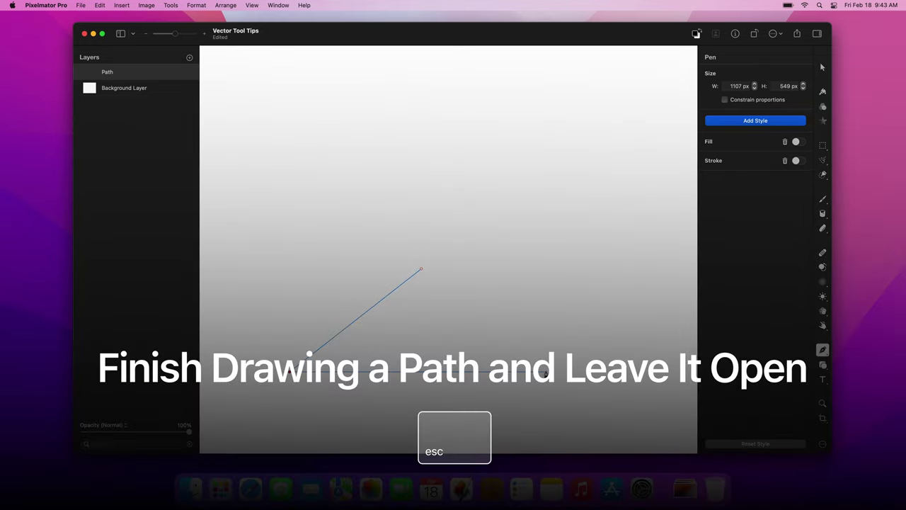
{"action": "key", "text": "Escape"}
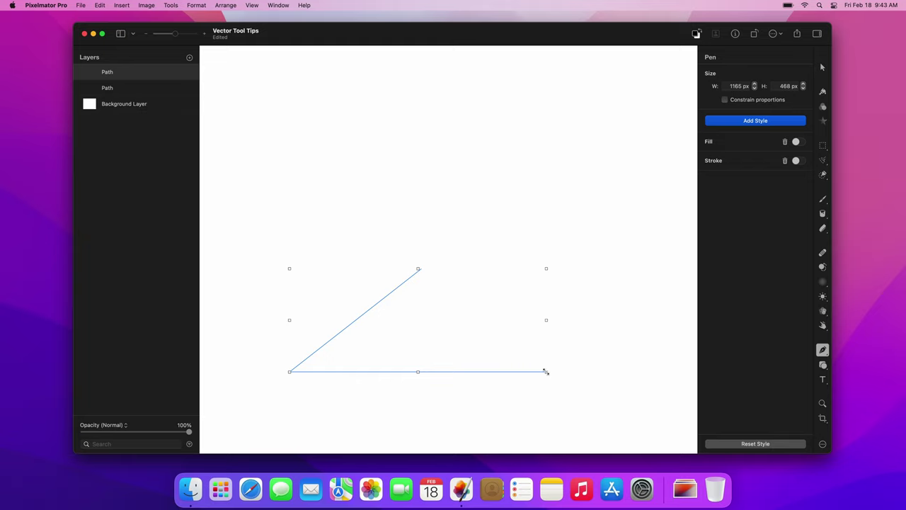
Step: Give both paths a blue fill and 50 px black stroke, then close the lower path
{"action": "left_click", "coordinate": [170, 92], "text": "shift"}
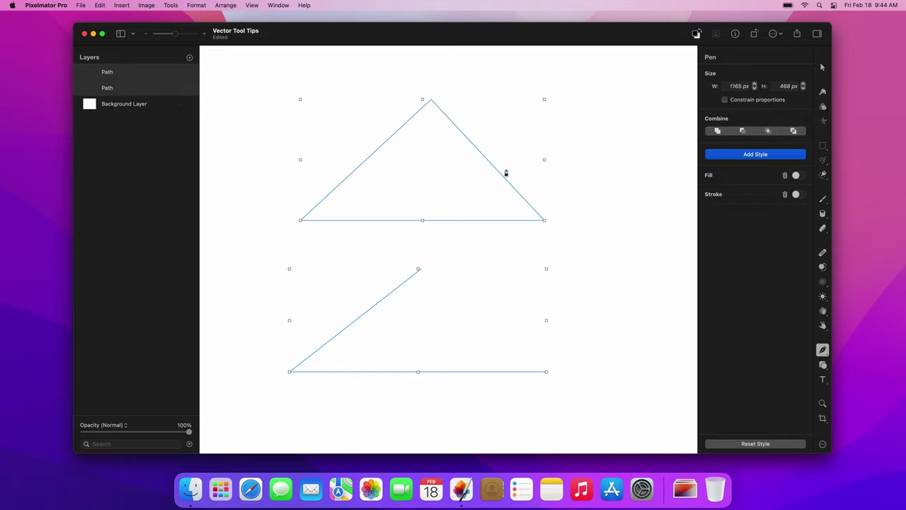
{"action": "left_click", "coordinate": [799, 175]}
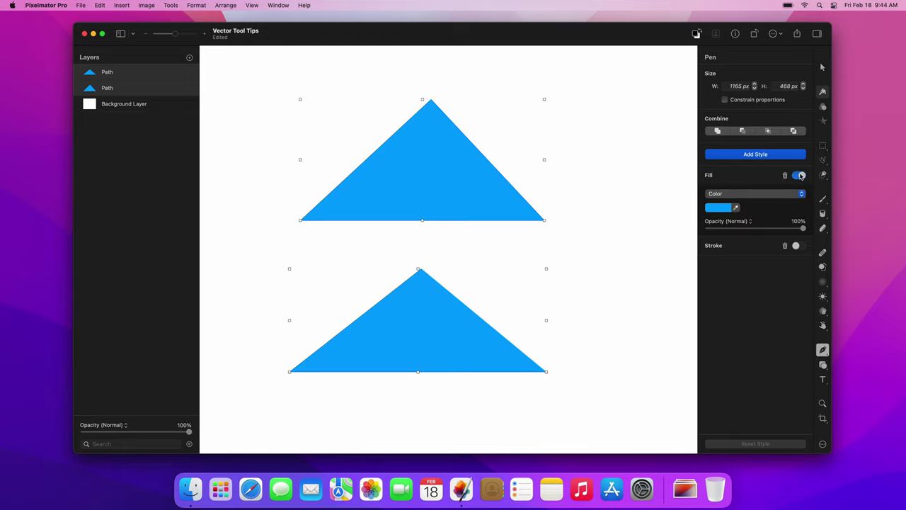
{"action": "left_click", "coordinate": [799, 246]}
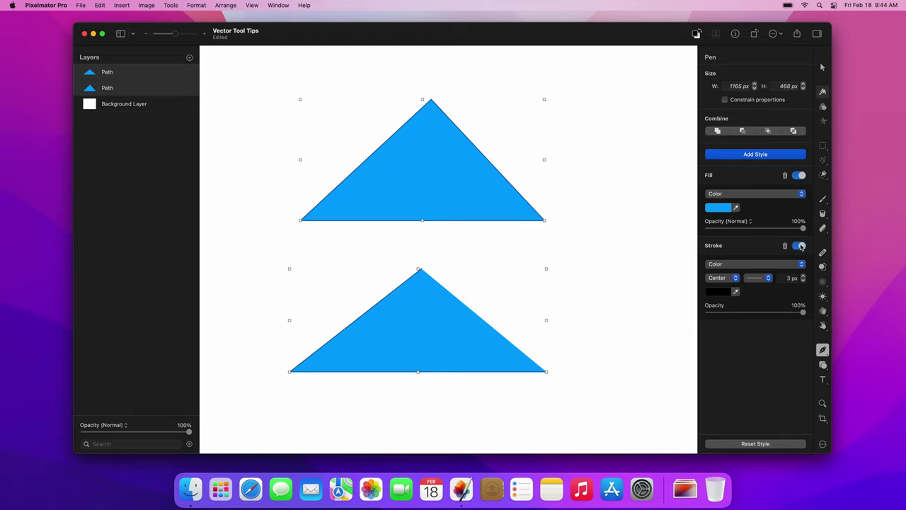
{"action": "left_click", "coordinate": [792, 277]}
{"action": "type", "text": "50"}
{"action": "key", "text": "Return"}
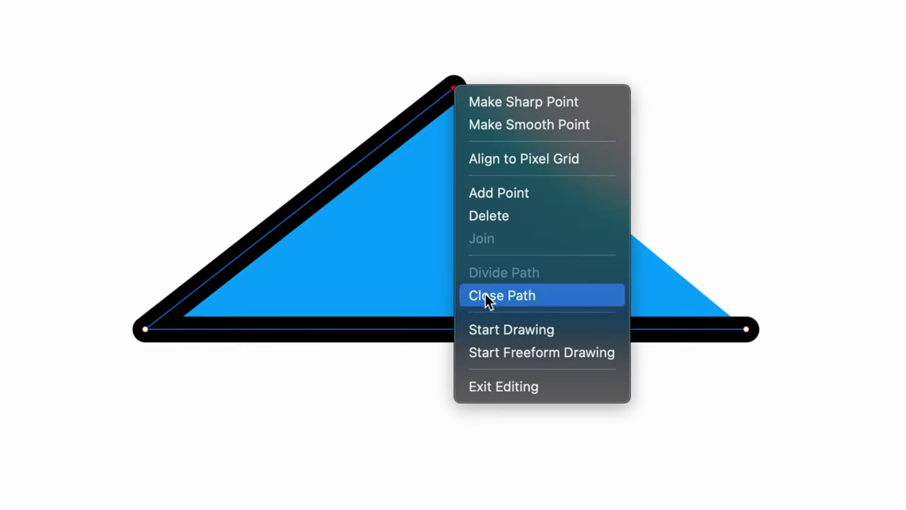
{"action": "left_click", "coordinate": [484, 327]}
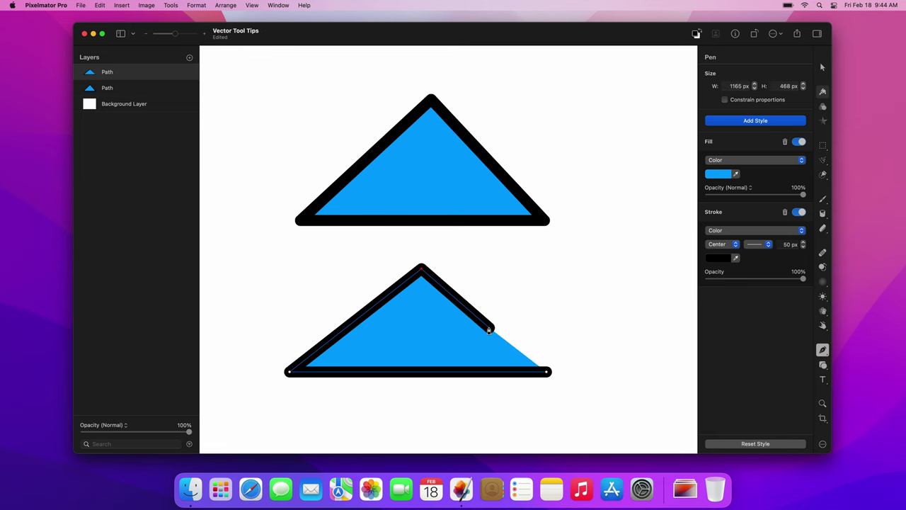
{"action": "key", "text": "Return"}
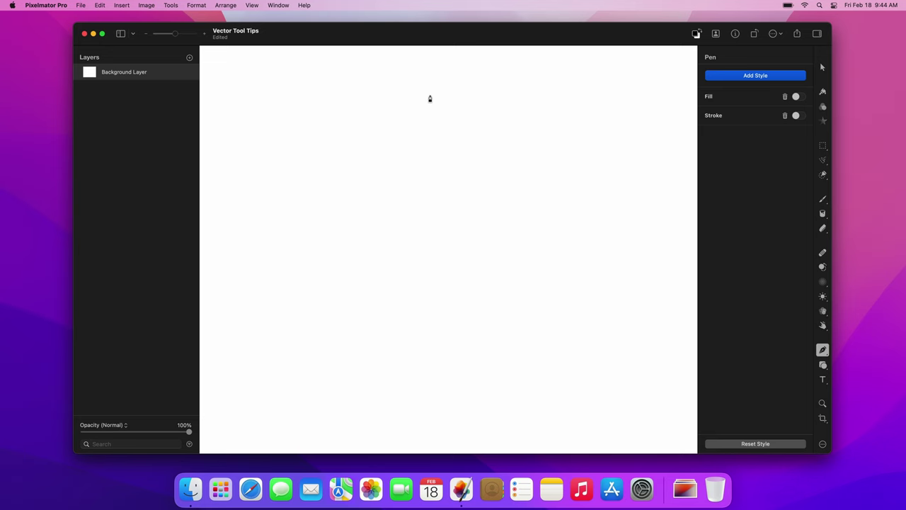
Step: Draw a straight-cornered zigzag path, then undo it
{"action": "left_click", "coordinate": [430, 95]}
{"action": "left_click", "coordinate": [287, 252]}
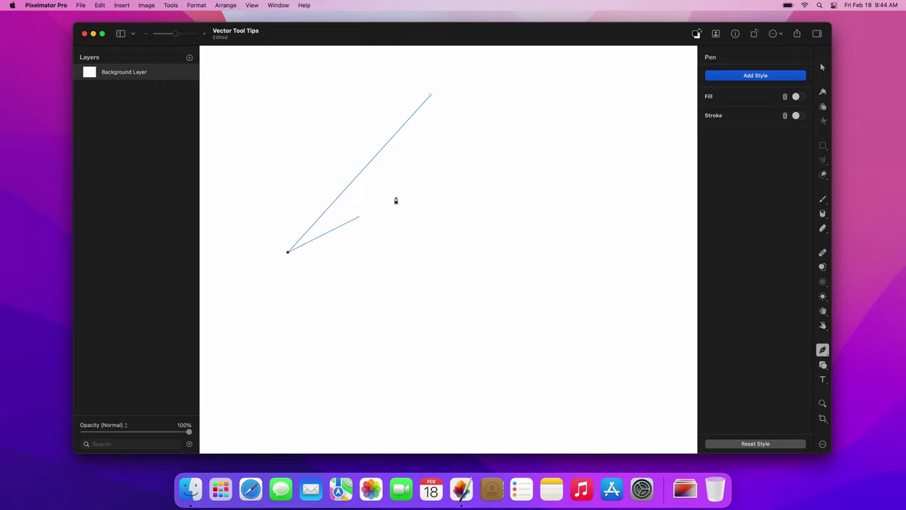
{"action": "left_click", "coordinate": [531, 124]}
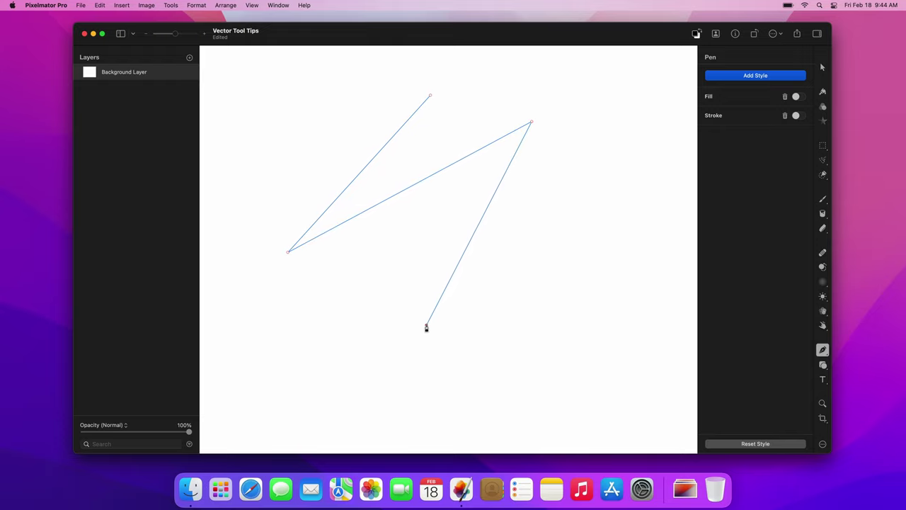
{"action": "double_click", "coordinate": [427, 327]}
{"action": "key", "text": "super+z"}
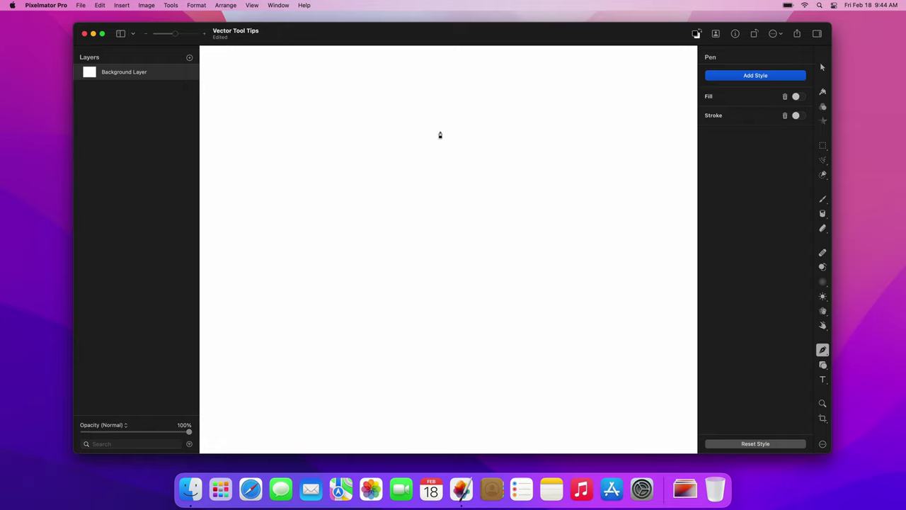
Step: Draw an open S-shaped curve with three dragged smooth anchors and finish it
{"action": "left_click", "coordinate": [440, 131]}
{"action": "left_click_drag", "start_coordinate": [319, 244], "coordinate": [383, 352]}
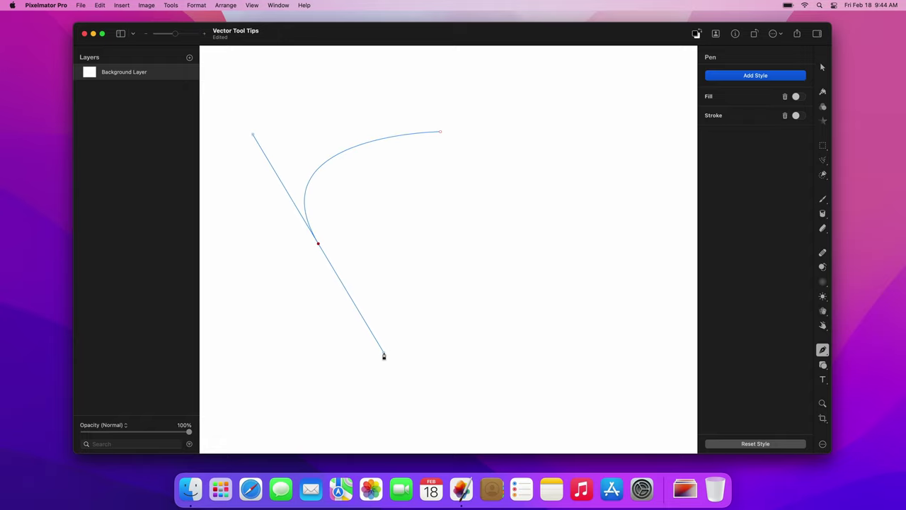
{"action": "left_click_drag", "start_coordinate": [564, 199], "coordinate": [612, 296]}
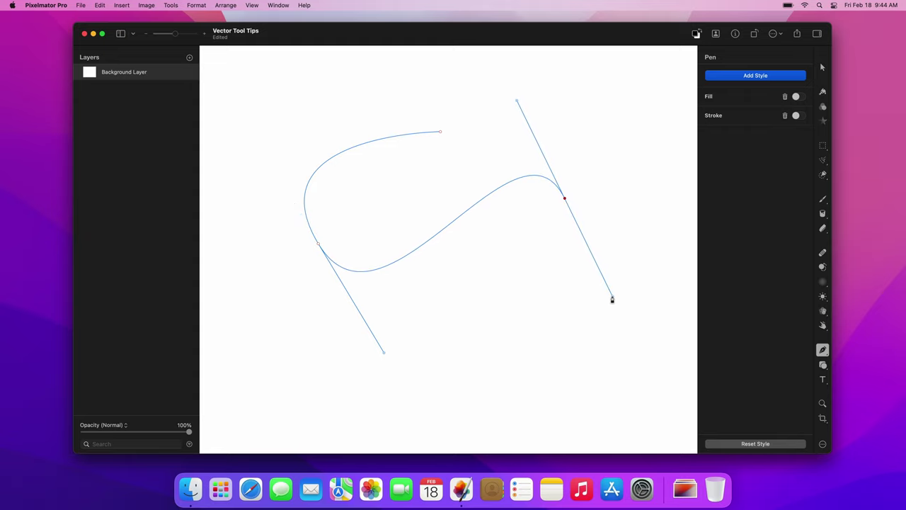
{"action": "left_click_drag", "start_coordinate": [450, 386], "coordinate": [351, 388]}
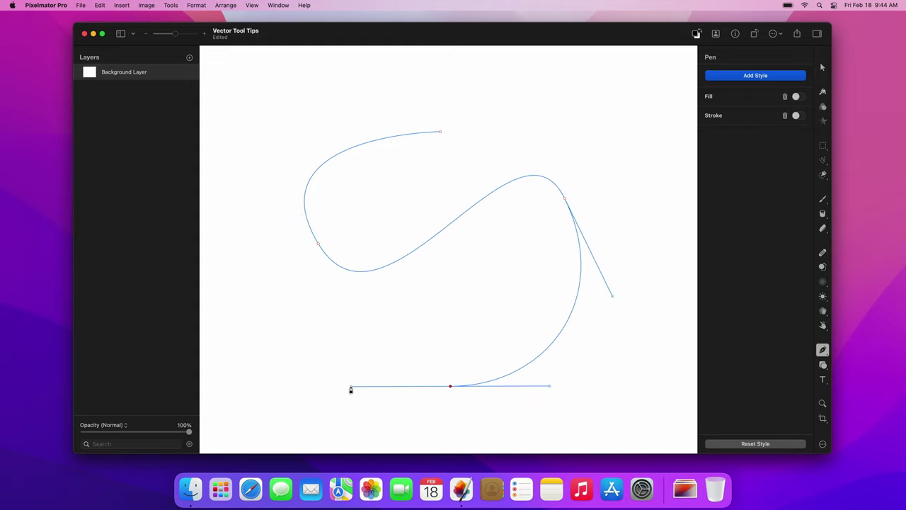
{"action": "key", "text": "Return"}
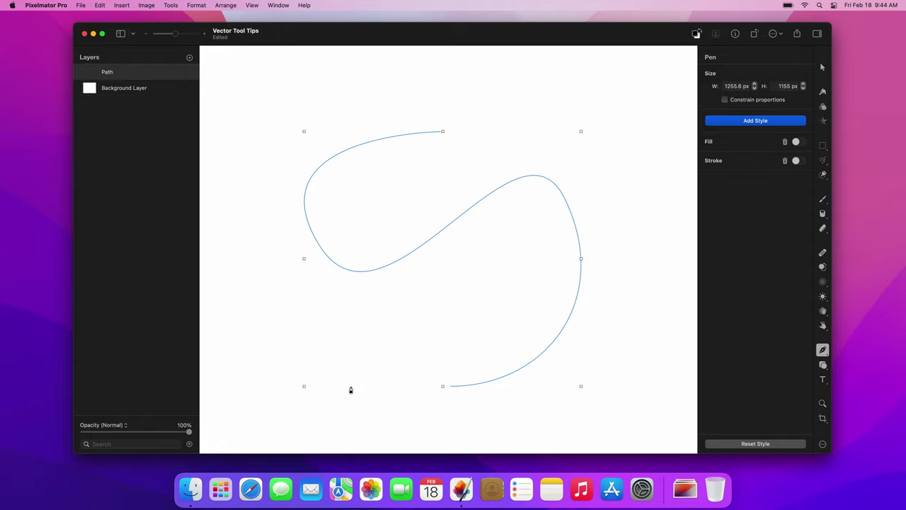
Step: Make the curved path editable, turn both side anchors into sharp corners, then delete it
{"action": "right_click", "coordinate": [430, 241]}
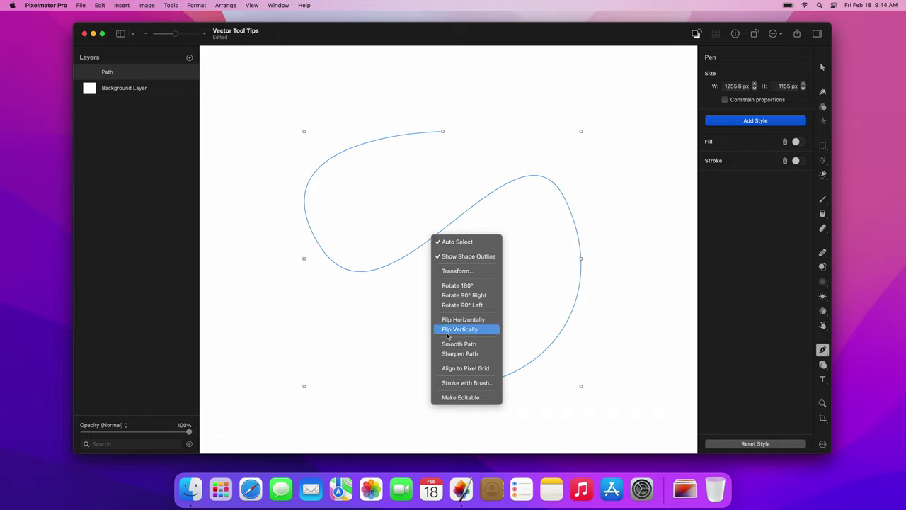
{"action": "left_click", "coordinate": [445, 397]}
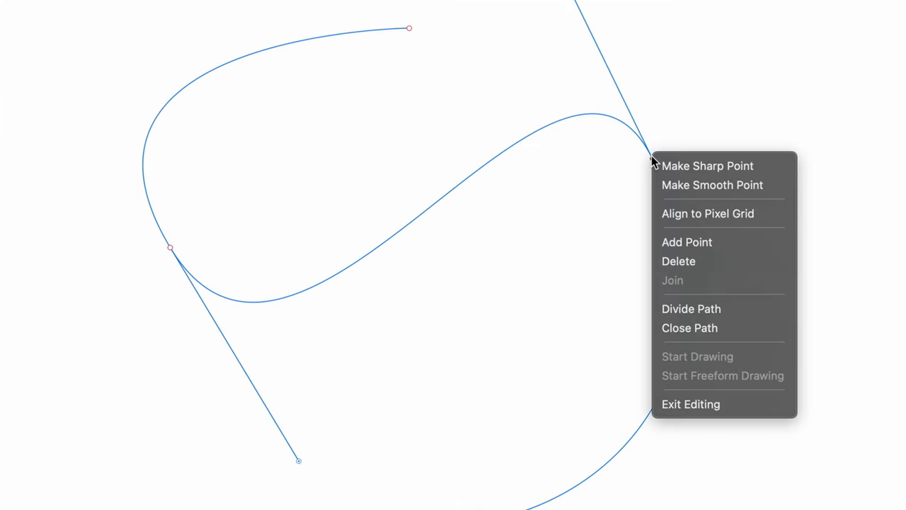
{"action": "left_click", "coordinate": [672, 166]}
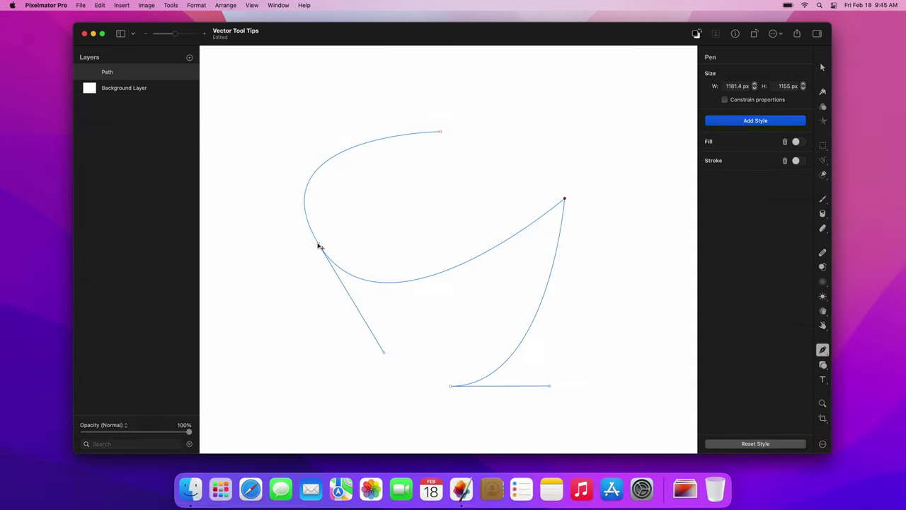
{"action": "double_click", "coordinate": [320, 245]}
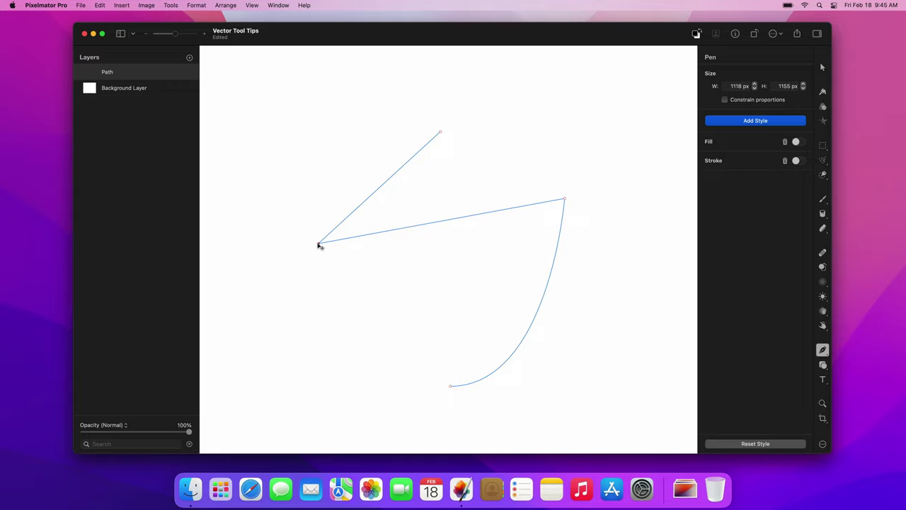
{"action": "key", "text": "BackSpace"}
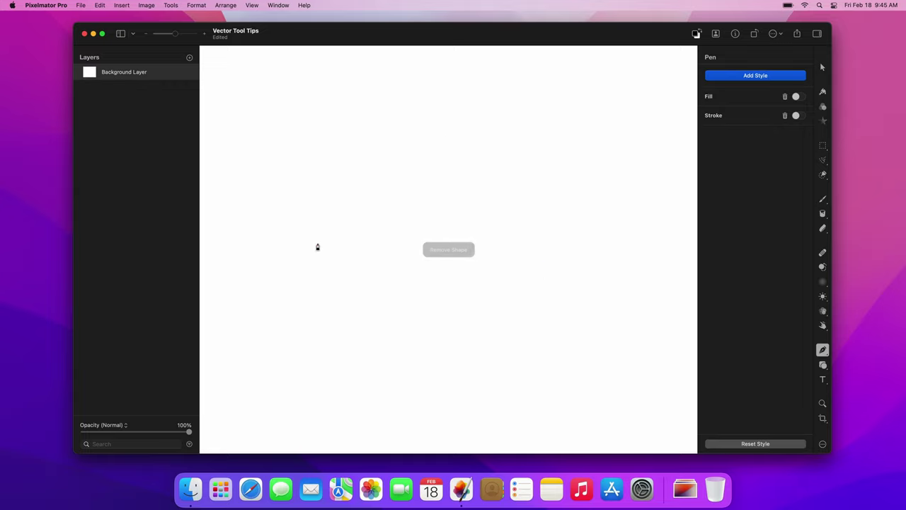
Step: Draw a curved path with two smooth anchors, then drag the third anchor's handles apart into a corner
{"action": "left_click", "coordinate": [449, 123]}
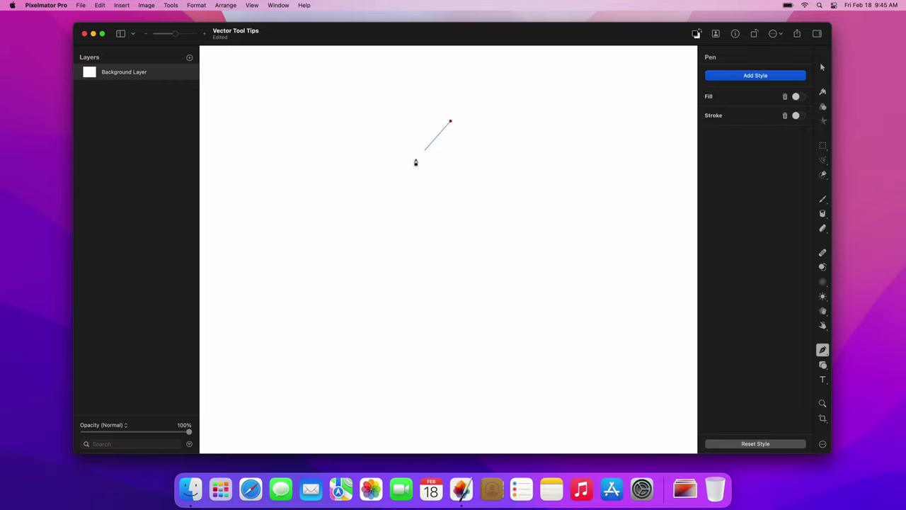
{"action": "left_click_drag", "start_coordinate": [327, 227], "coordinate": [395, 325]}
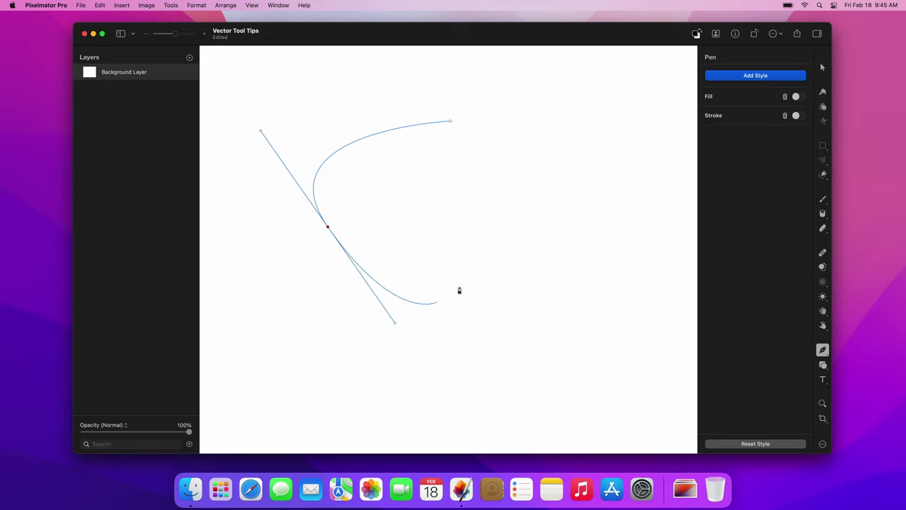
{"action": "left_click_drag", "start_coordinate": [544, 208], "coordinate": [594, 288]}
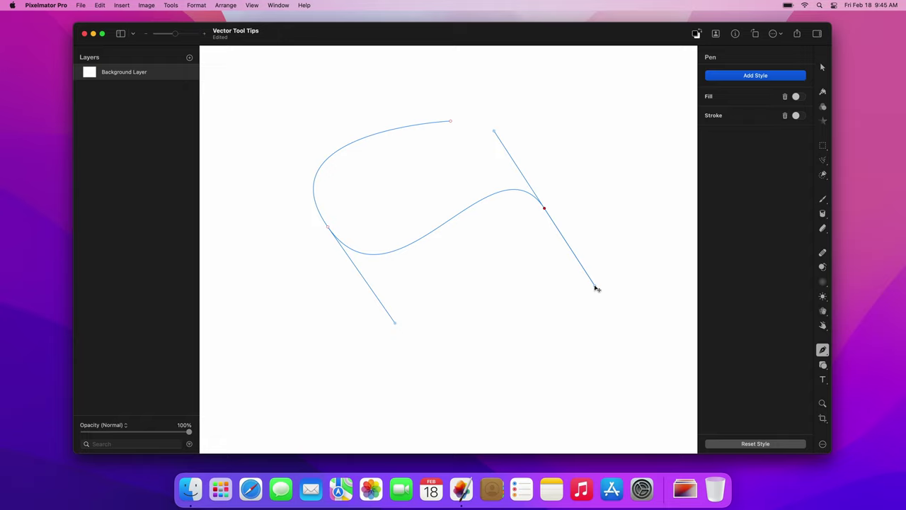
{"action": "left_click_drag", "start_coordinate": [594, 288], "coordinate": [627, 271]}
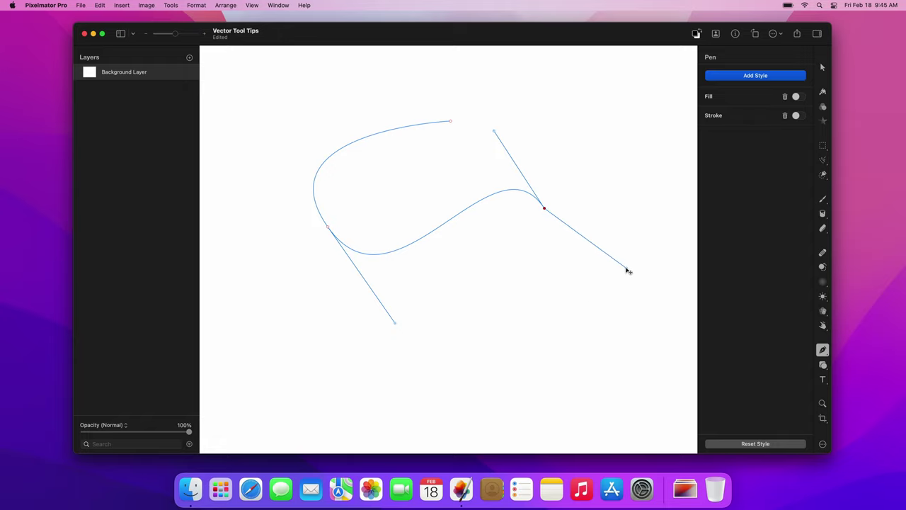
{"action": "left_click_drag", "start_coordinate": [627, 270], "coordinate": [626, 271]}
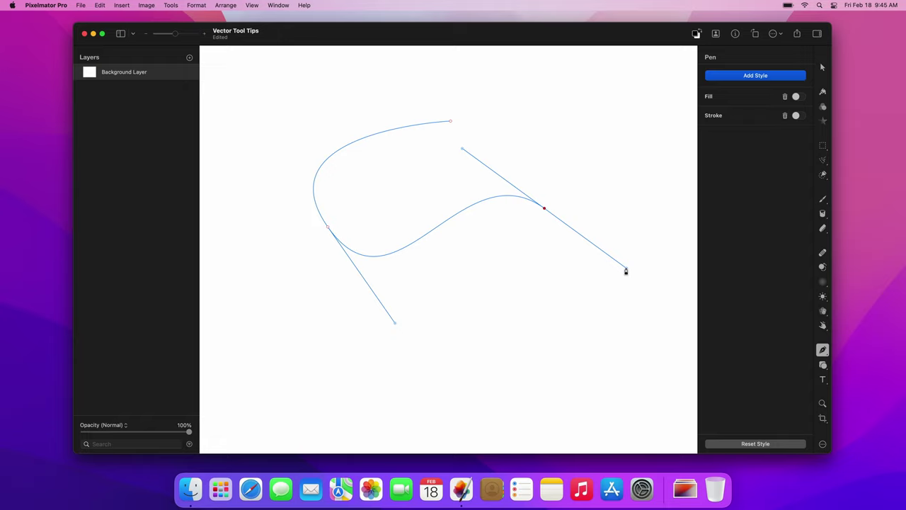
{"action": "left_click_drag", "start_coordinate": [627, 271], "coordinate": [643, 212]}
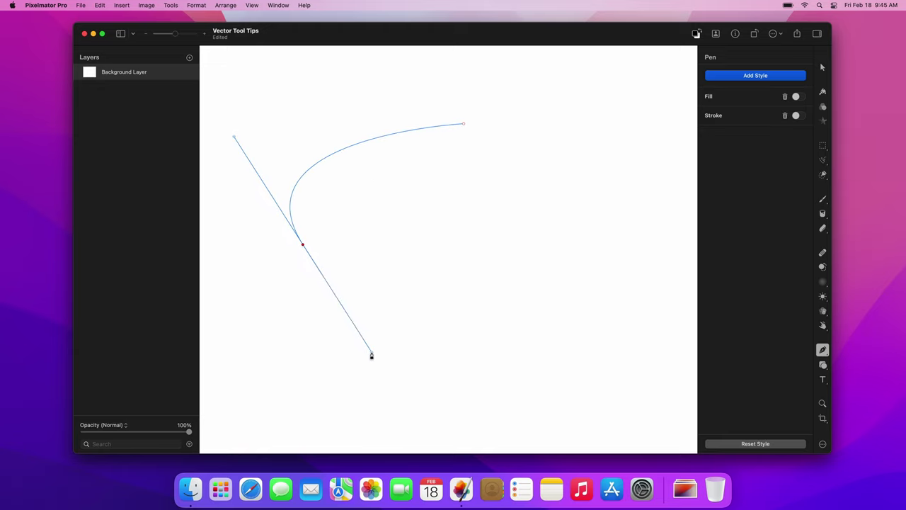
Step: Add a curved anchor on the right and reshape the curve by moving the start point and its handle
{"action": "left_click_drag", "start_coordinate": [568, 223], "coordinate": [633, 361]}
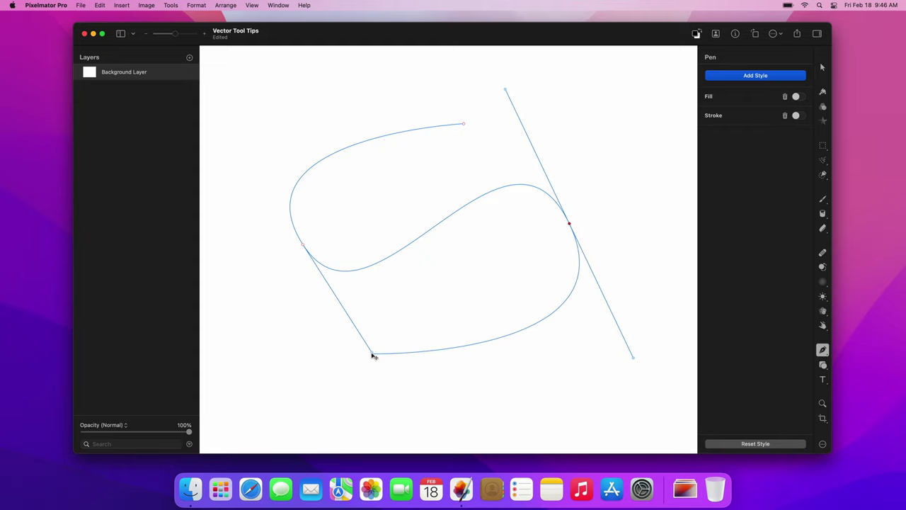
{"action": "left_click_drag", "start_coordinate": [371, 353], "coordinate": [456, 242]}
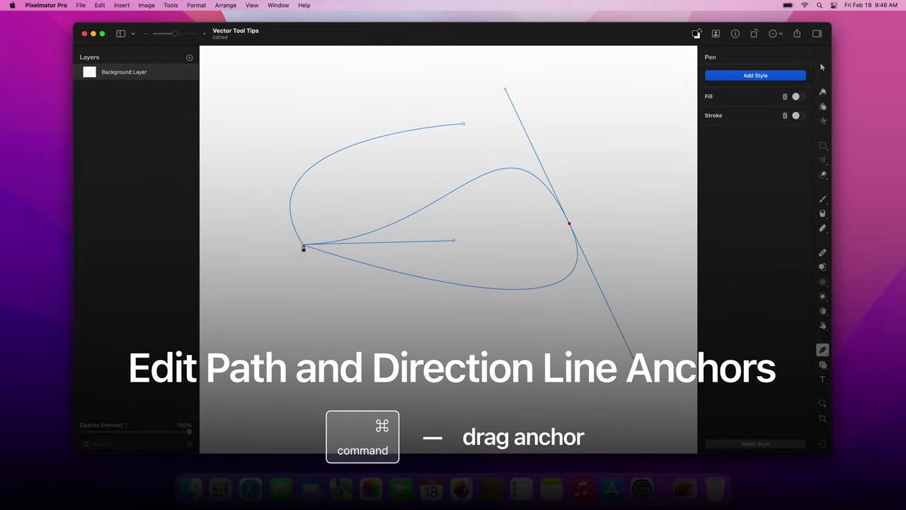
{"action": "left_click_drag", "start_coordinate": [303, 247], "coordinate": [363, 329]}
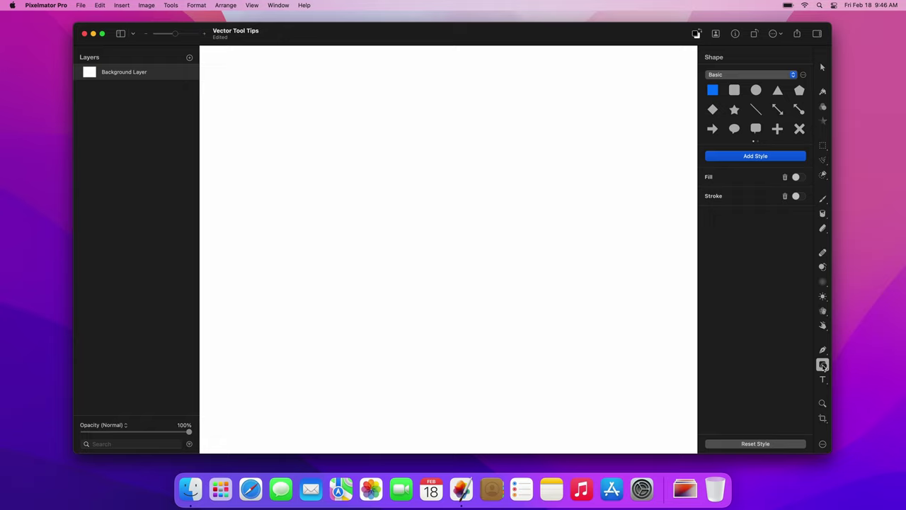
Step: Place an enlarged ellipse and make its outline points editable
{"action": "left_click", "coordinate": [756, 89]}
{"action": "left_click", "coordinate": [433, 241]}
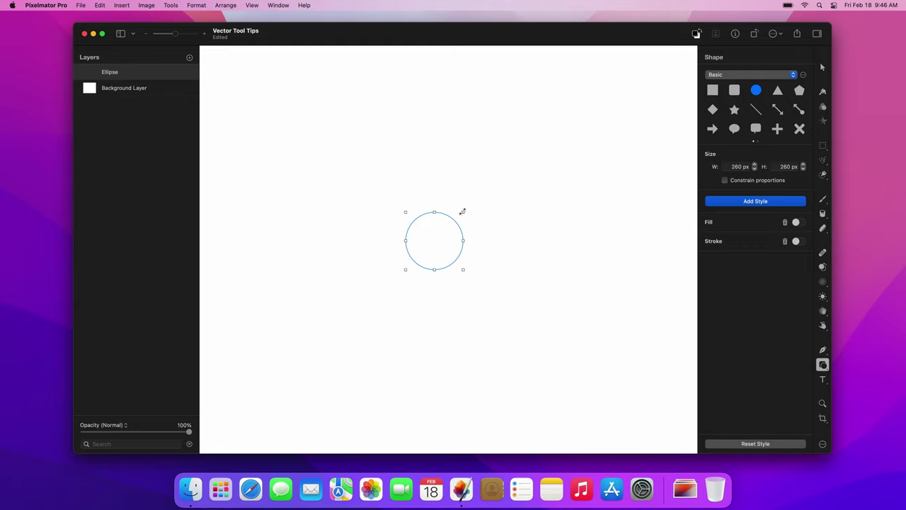
{"action": "left_click_drag", "start_coordinate": [463, 211], "coordinate": [536, 146]}
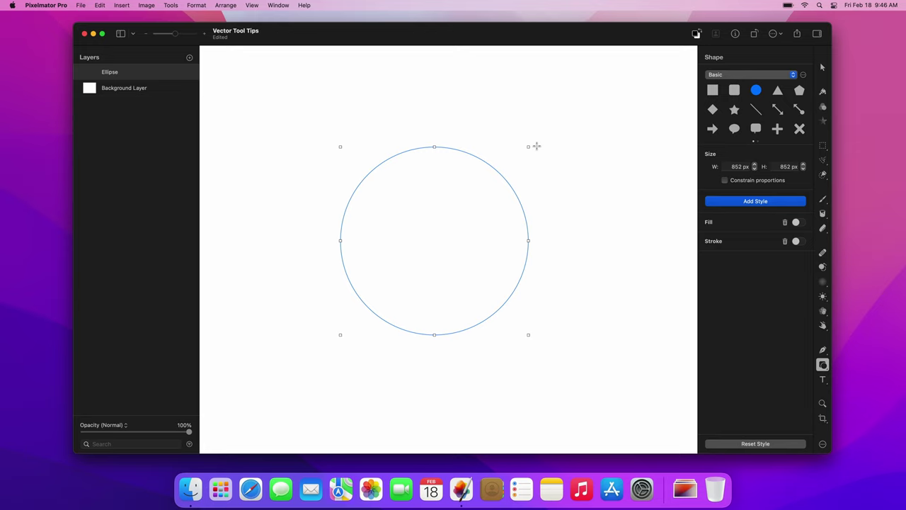
{"action": "key", "text": "Return"}
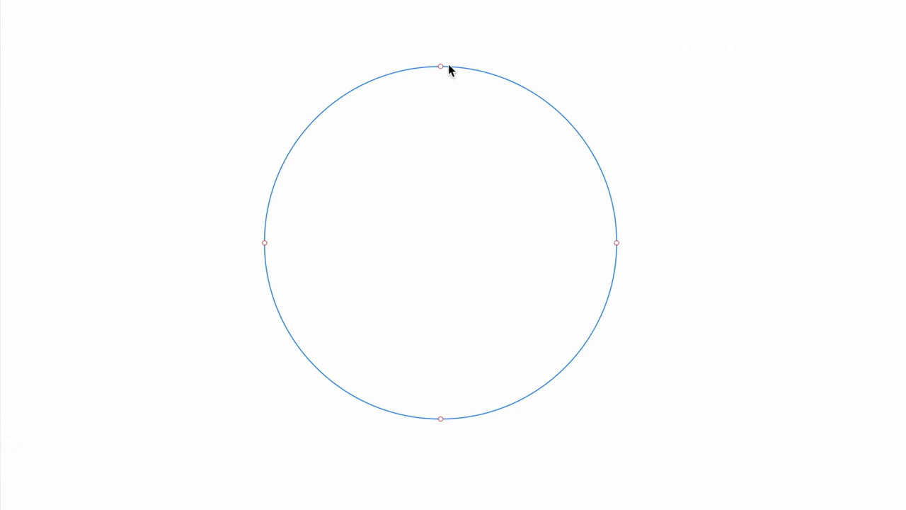
Step: Split the ellipse at its top anchor and delete the top endpoints, leaving an 852 × 426 px arc
{"action": "left_click", "coordinate": [434, 147]}
{"action": "right_click", "coordinate": [439, 66]}
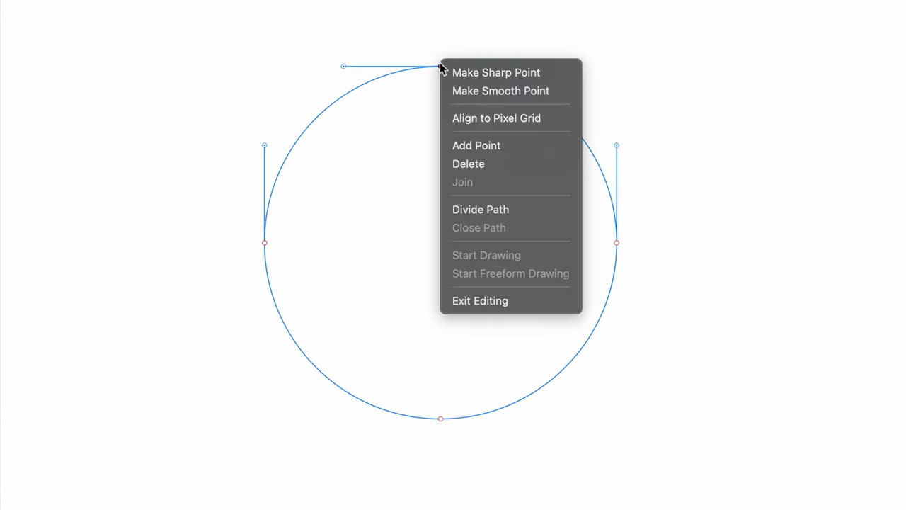
{"action": "left_click", "coordinate": [457, 211]}
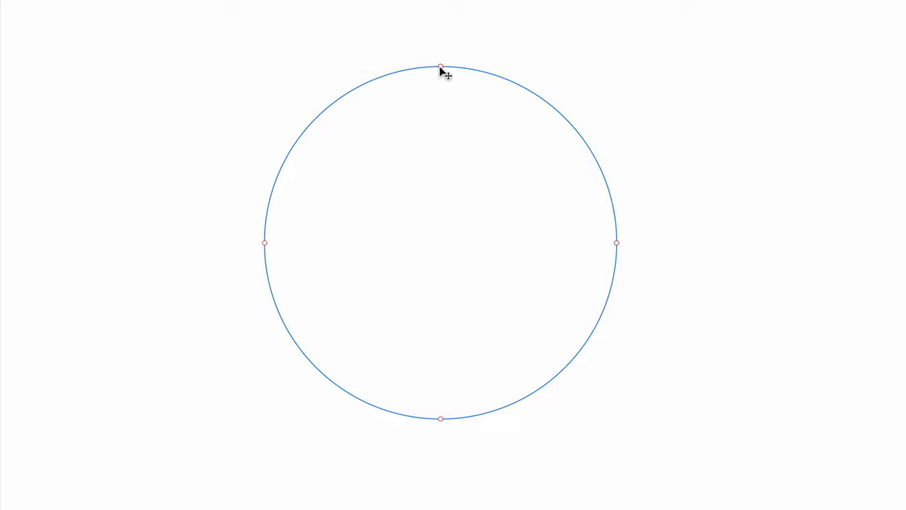
{"action": "left_click_drag", "start_coordinate": [440, 66], "coordinate": [453, 27]}
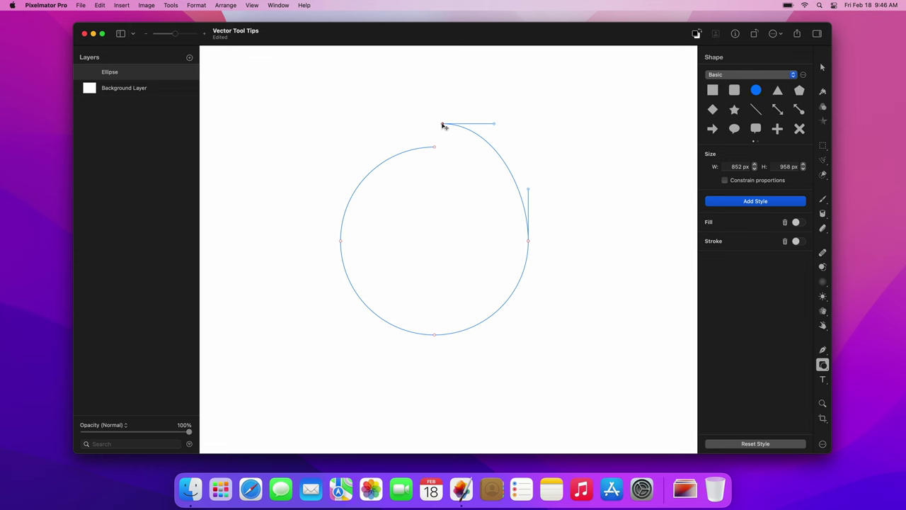
{"action": "left_click_drag", "start_coordinate": [428, 106], "coordinate": [455, 164]}
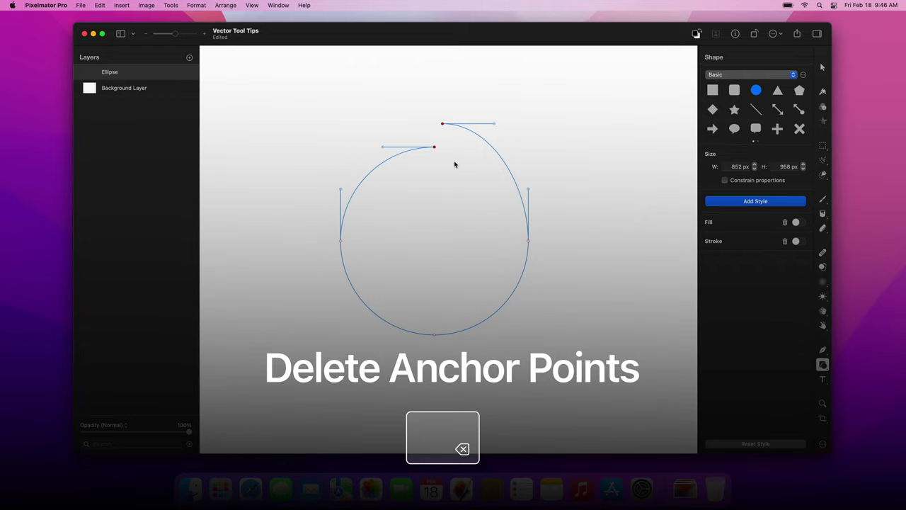
{"action": "key", "text": "BackSpace"}
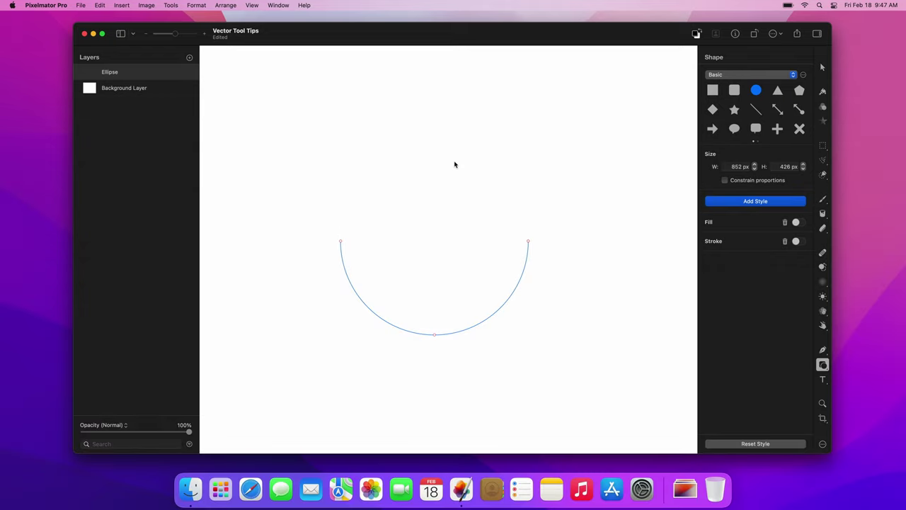
Step: Turn on a stroke outline for the half-circle Ellipse shape to preview its arc
{"action": "left_click", "coordinate": [798, 241]}
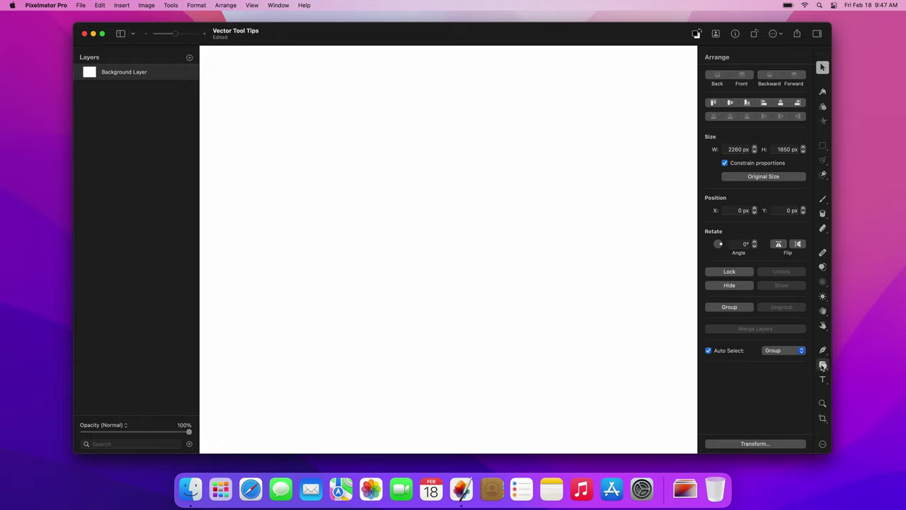
Step: Add a blue circle with constrained proportions, enlarge it to 586 px and move it down-left
{"action": "left_click", "coordinate": [822, 365]}
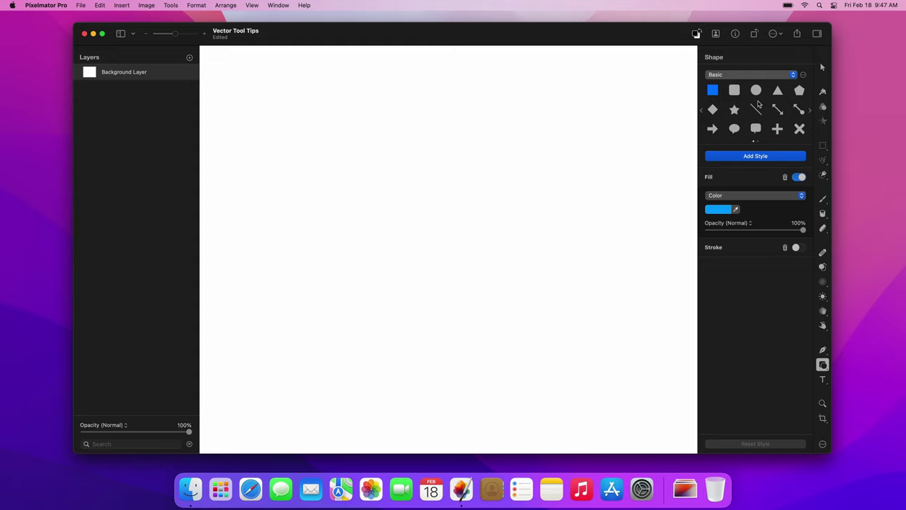
{"action": "left_click", "coordinate": [757, 91]}
{"action": "left_click", "coordinate": [442, 236]}
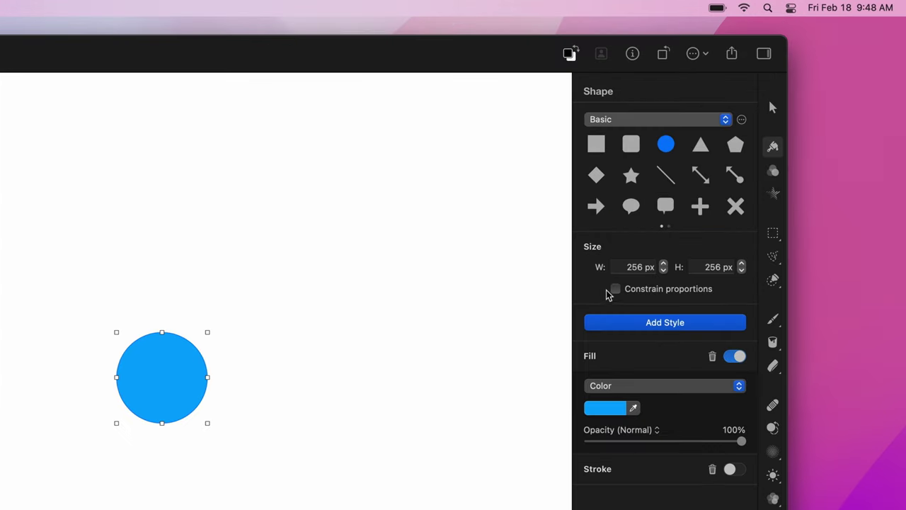
{"action": "left_click", "coordinate": [616, 289]}
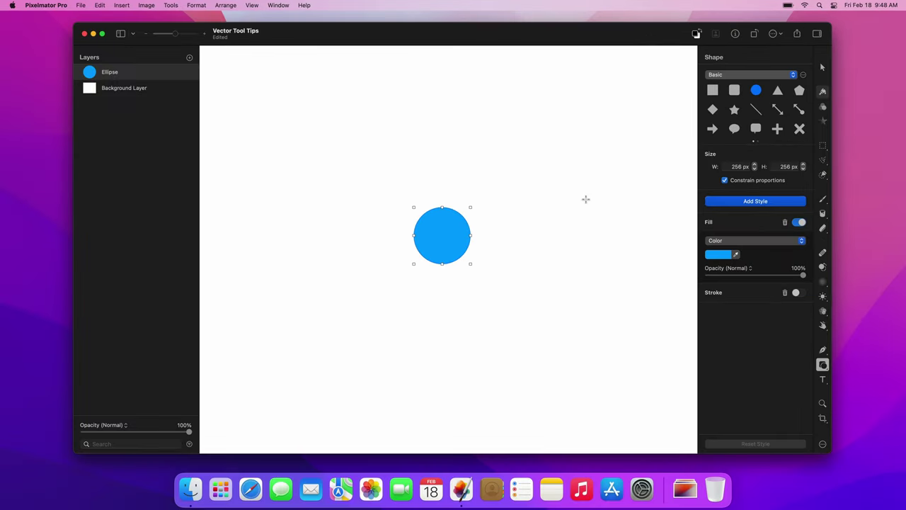
{"action": "left_click_drag", "start_coordinate": [471, 207], "coordinate": [552, 134]}
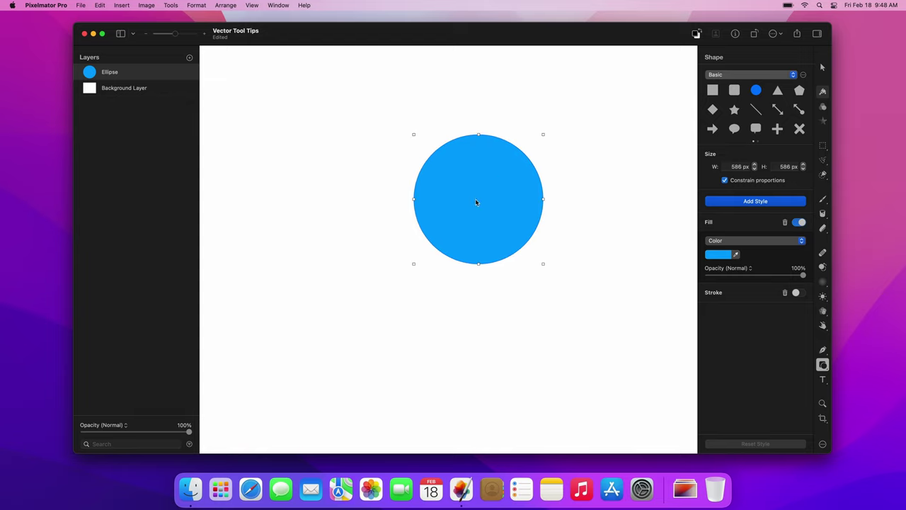
{"action": "left_click_drag", "start_coordinate": [475, 198], "coordinate": [394, 244]}
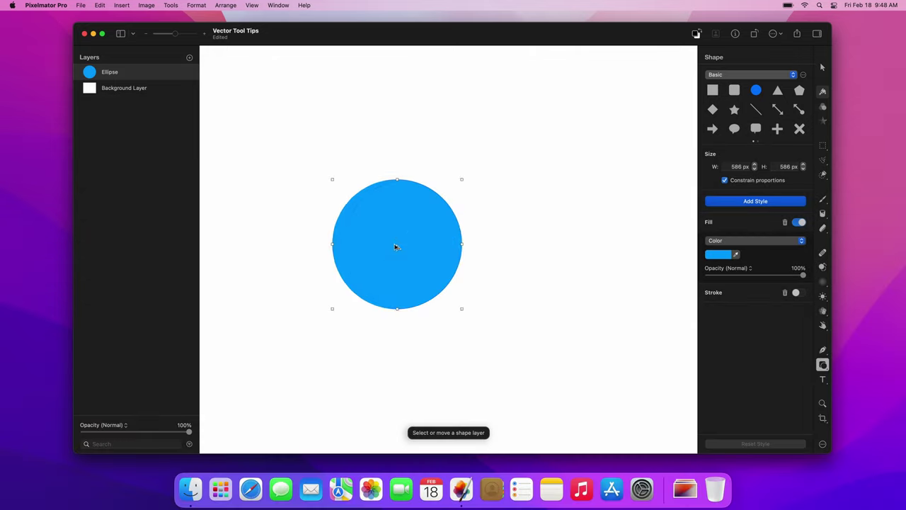
Step: Duplicate the circle twice to the right, shrinking the copies (third to 421 px) and nudging them down
{"action": "left_click_drag", "start_coordinate": [395, 244], "coordinate": [475, 251]}
{"action": "left_click_drag", "start_coordinate": [542, 184], "coordinate": [535, 203]}
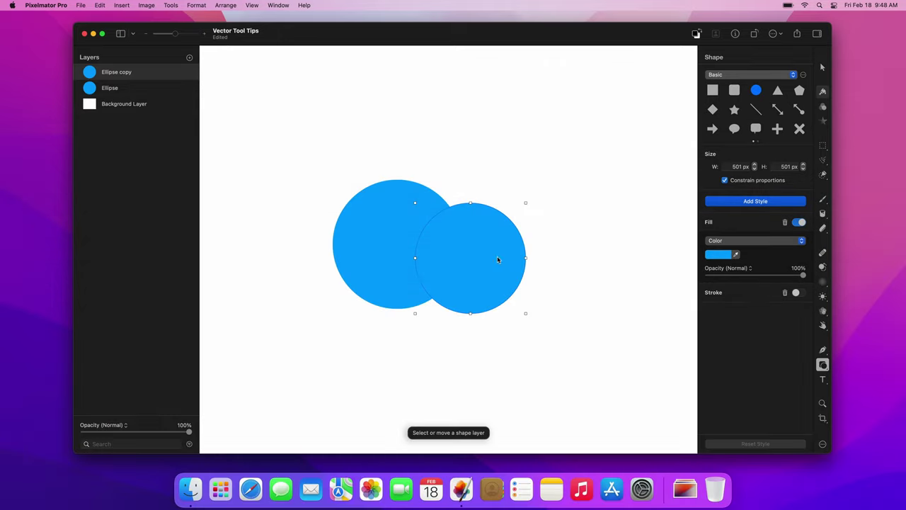
{"action": "left_click_drag", "start_coordinate": [482, 263], "coordinate": [483, 269]}
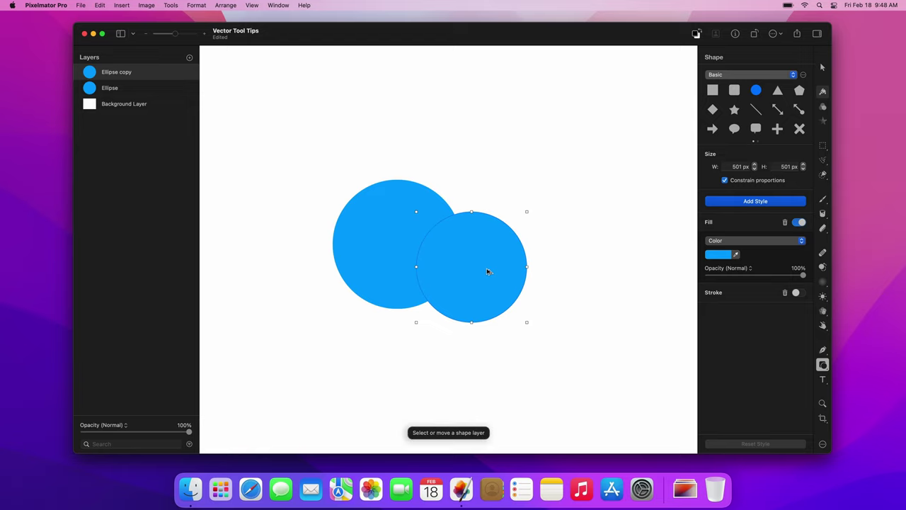
{"action": "left_click_drag", "start_coordinate": [488, 269], "coordinate": [549, 276]}
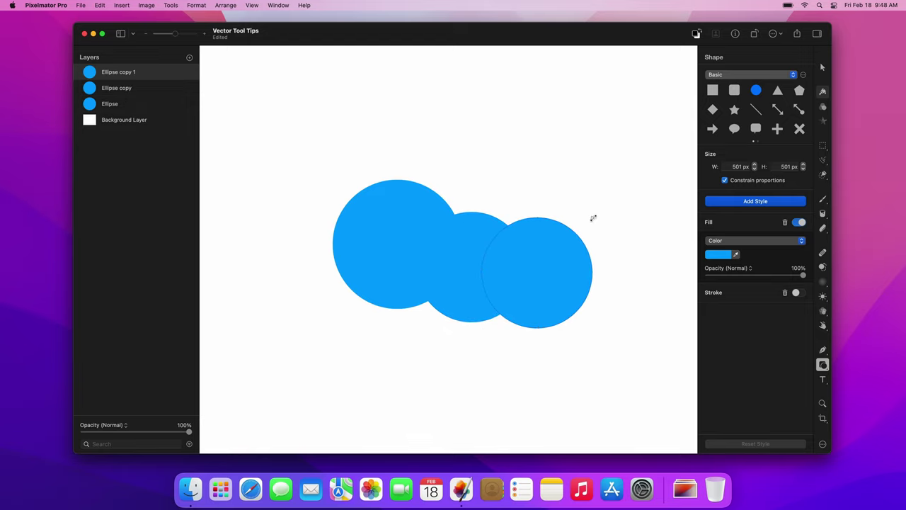
{"action": "left_click_drag", "start_coordinate": [593, 217], "coordinate": [574, 235]}
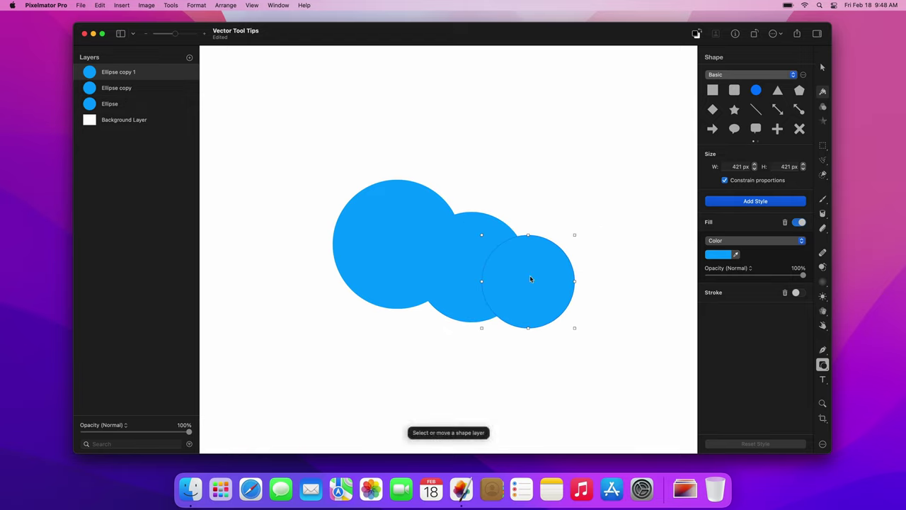
{"action": "left_click_drag", "start_coordinate": [529, 274], "coordinate": [583, 285]}
Step: Shrink the fourth circle to 357 px and add an enlarged fifth circle on the left
{"action": "left_click_drag", "start_coordinate": [627, 242], "coordinate": [613, 257]}
{"action": "left_click_drag", "start_coordinate": [575, 289], "coordinate": [318, 290]}
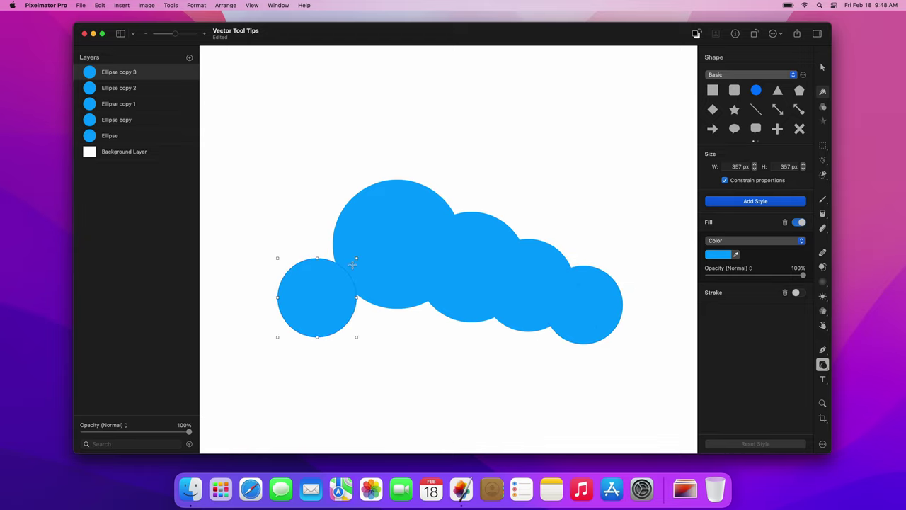
{"action": "left_click_drag", "start_coordinate": [357, 257], "coordinate": [412, 207]}
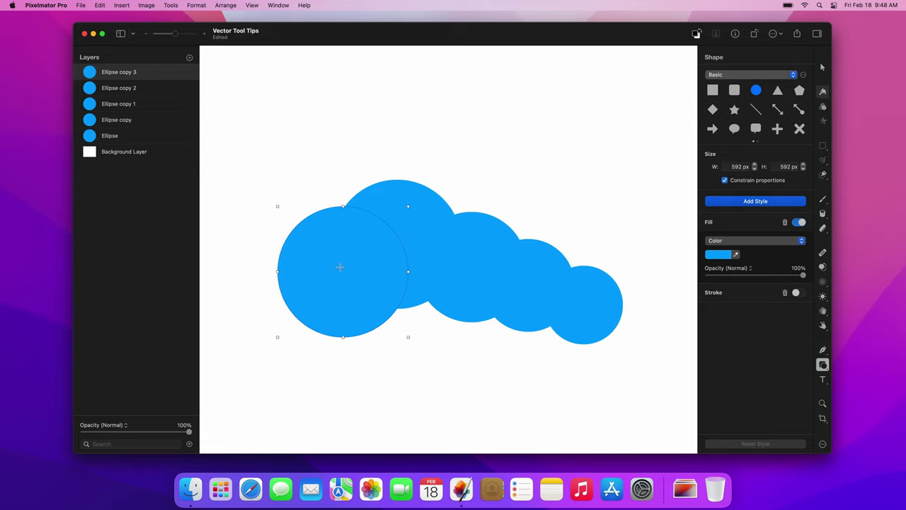
{"action": "left_click_drag", "start_coordinate": [338, 266], "coordinate": [314, 276]}
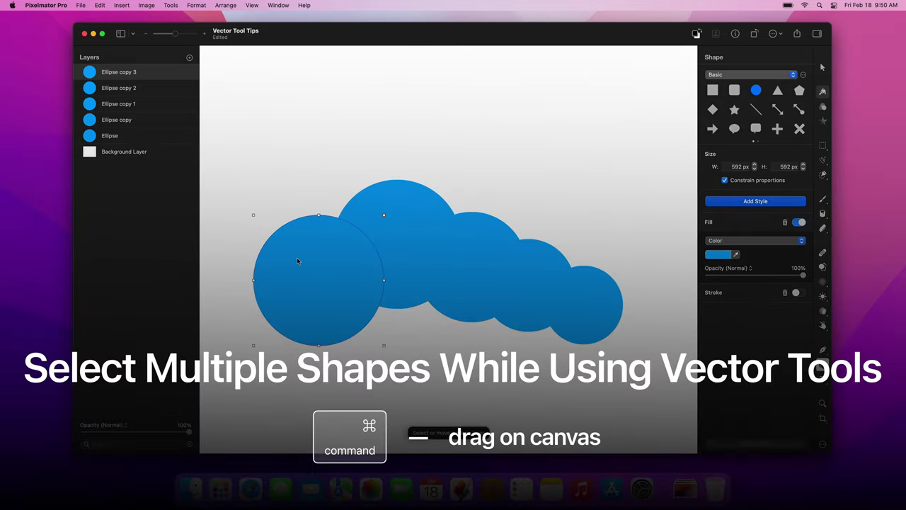
Step: Select all five circles, unite them into one Ellipse shape, and expand its component list
{"action": "left_click_drag", "start_coordinate": [249, 176], "coordinate": [645, 399]}
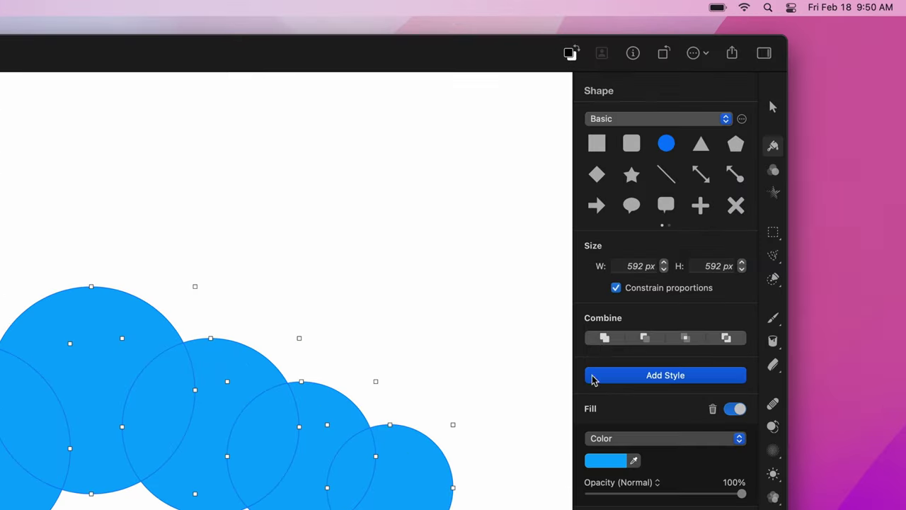
{"action": "left_click", "coordinate": [604, 338]}
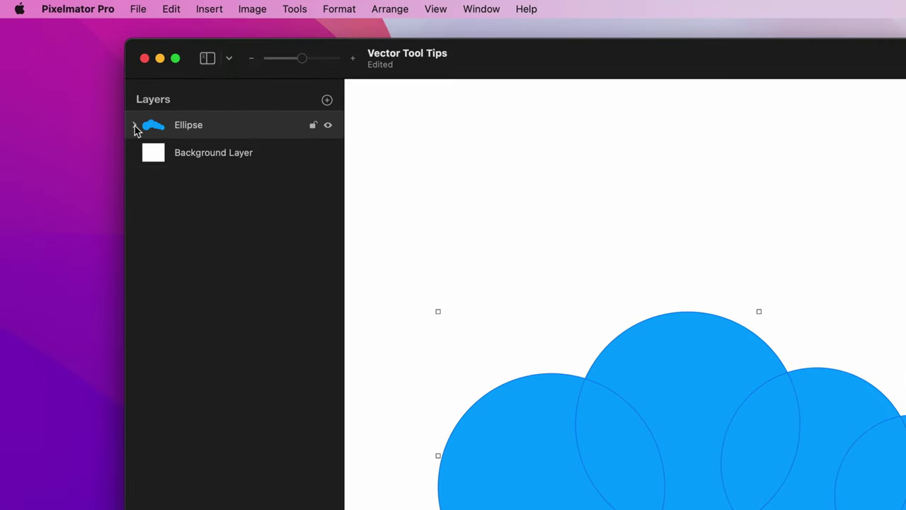
{"action": "left_click", "coordinate": [134, 125]}
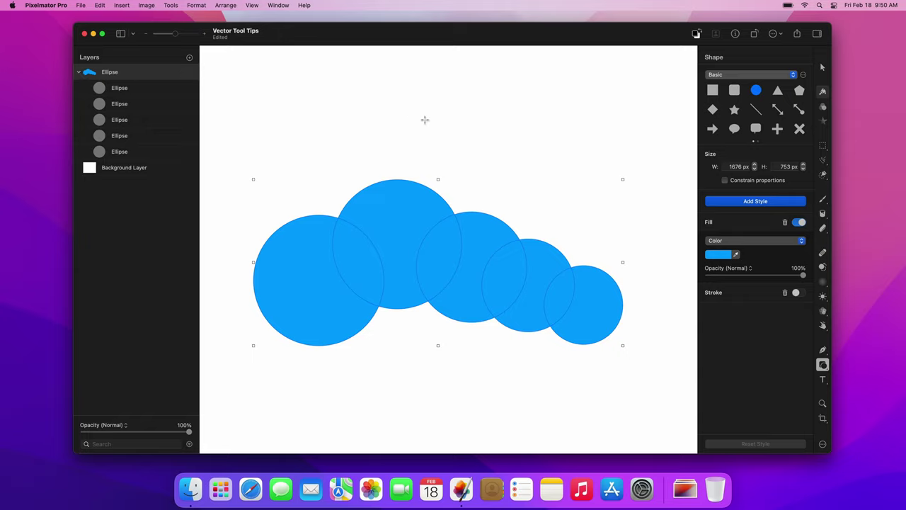
{"action": "left_click", "coordinate": [713, 91]}
Step: Draw a wide rectangle across the cloud's lower half and subtract it from the cloud
{"action": "mouse_move", "coordinate": [219, 295]}
{"action": "left_mouse_down"}
{"action": "mouse_move", "coordinate": [411, 341]}
{"action": "mouse_move", "coordinate": [650, 371]}
{"action": "left_mouse_up"}
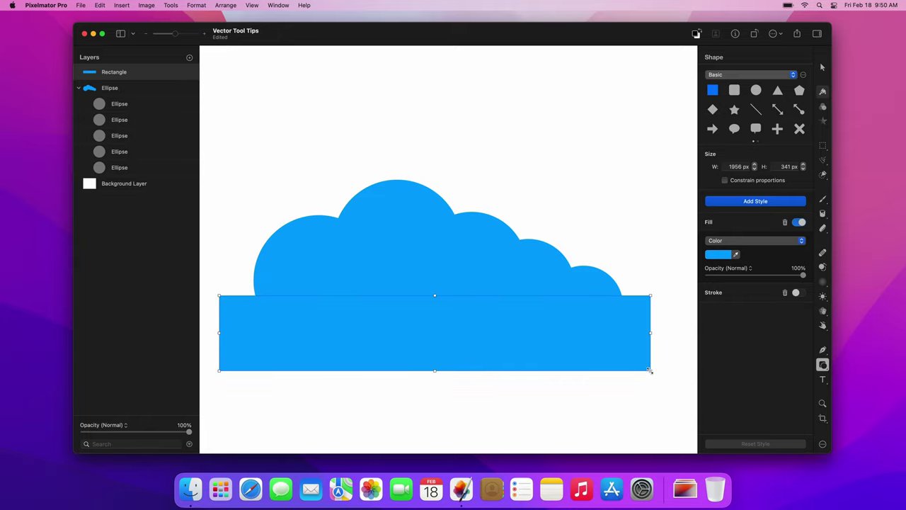
{"action": "left_click", "coordinate": [256, 165]}
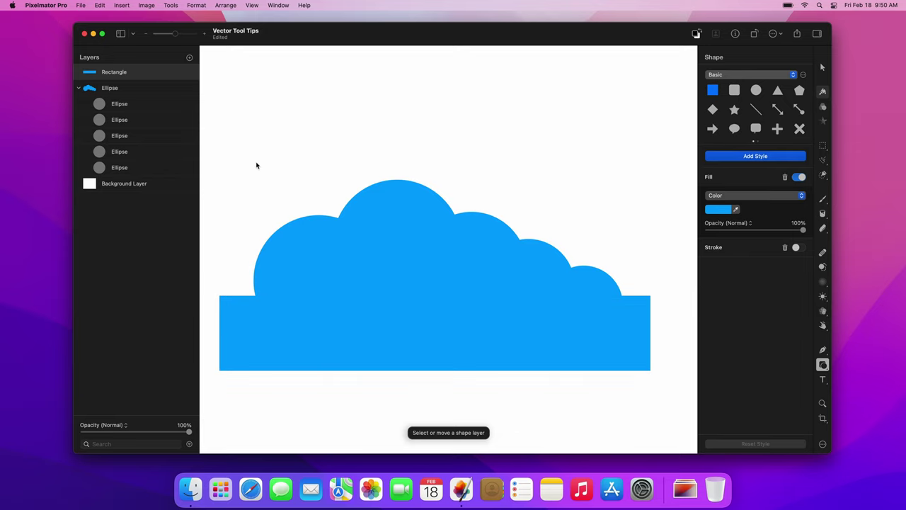
{"action": "left_click_drag", "start_coordinate": [256, 165], "coordinate": [631, 398]}
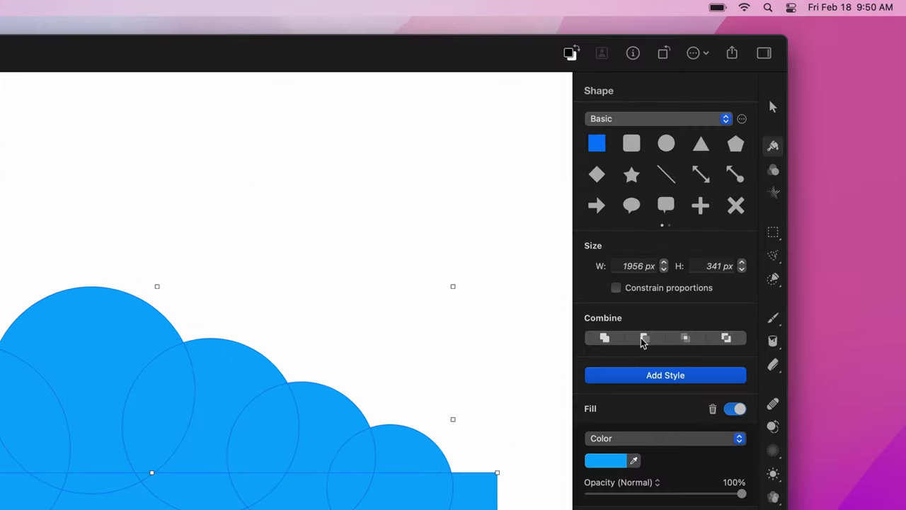
{"action": "left_click", "coordinate": [741, 211]}
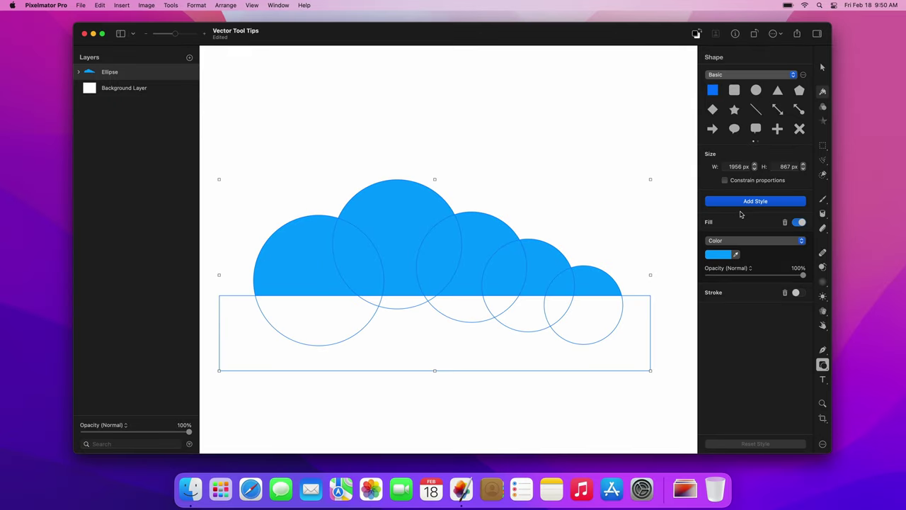
{"action": "key", "text": "Escape"}
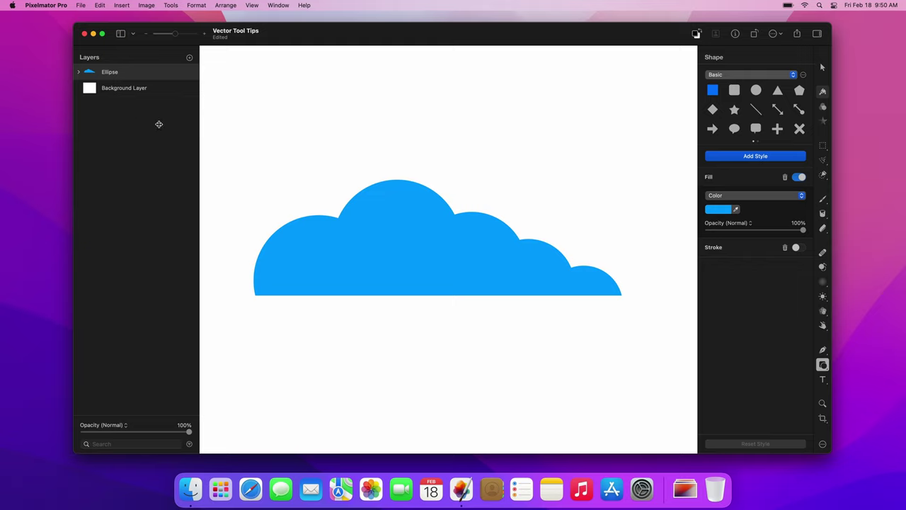
Step: Enlarge the middle circle component, shift it left, then merge all components into one shape
{"action": "left_click", "coordinate": [78, 72]}
{"action": "left_click", "coordinate": [119, 167]}
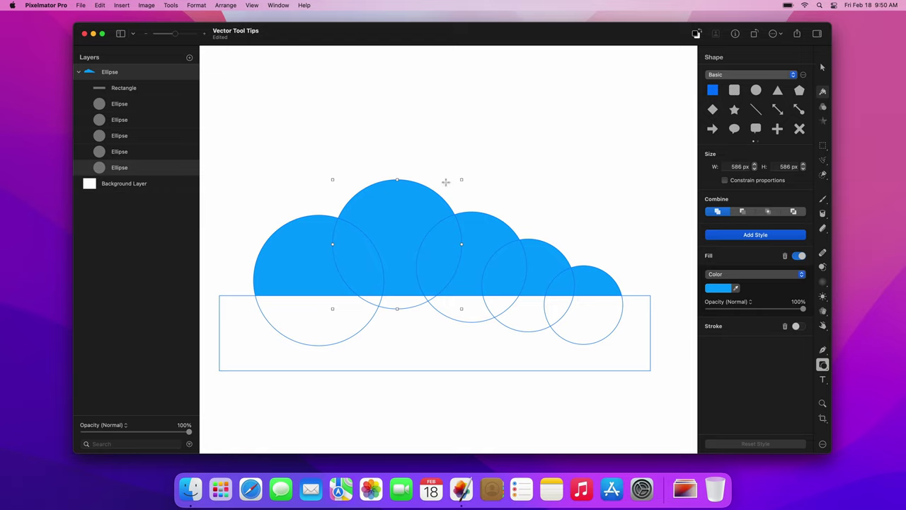
{"action": "left_click_drag", "start_coordinate": [460, 179], "coordinate": [487, 155]}
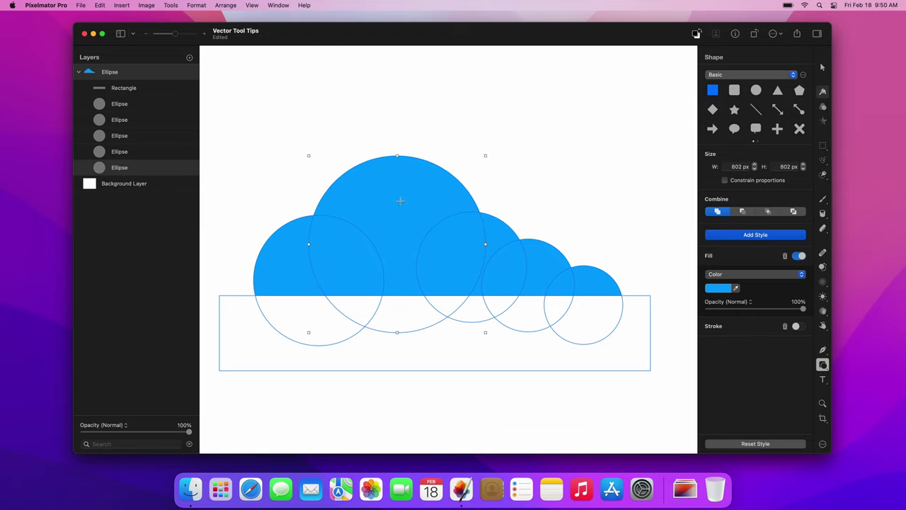
{"action": "left_click_drag", "start_coordinate": [400, 204], "coordinate": [389, 205]}
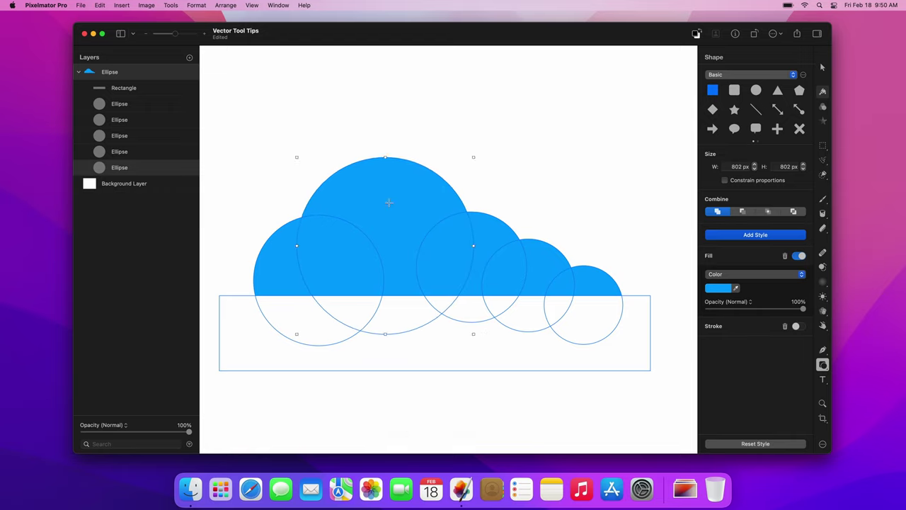
{"action": "right_click", "coordinate": [164, 74]}
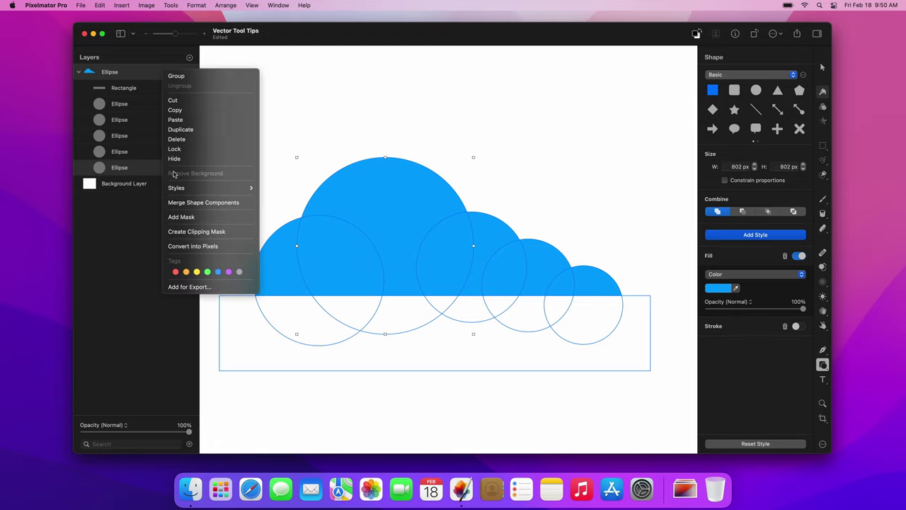
{"action": "left_click", "coordinate": [172, 204]}
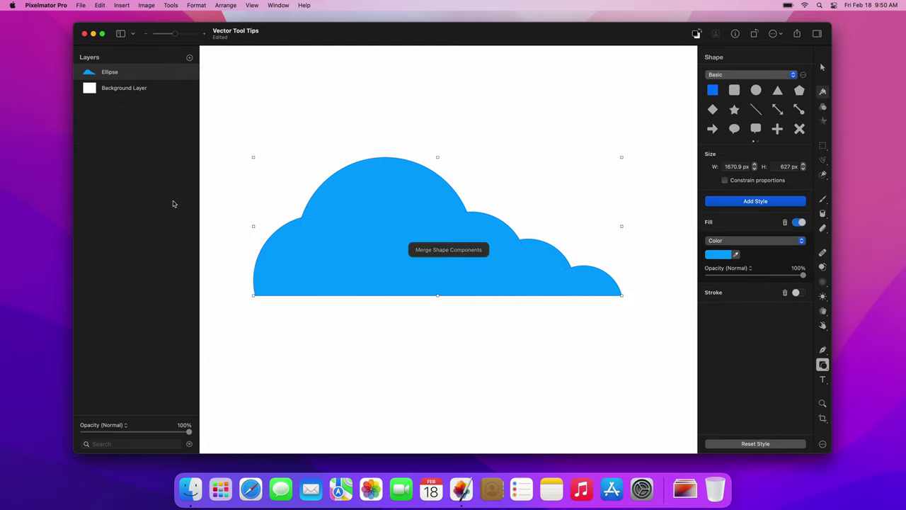
{"action": "key", "text": "Escape"}
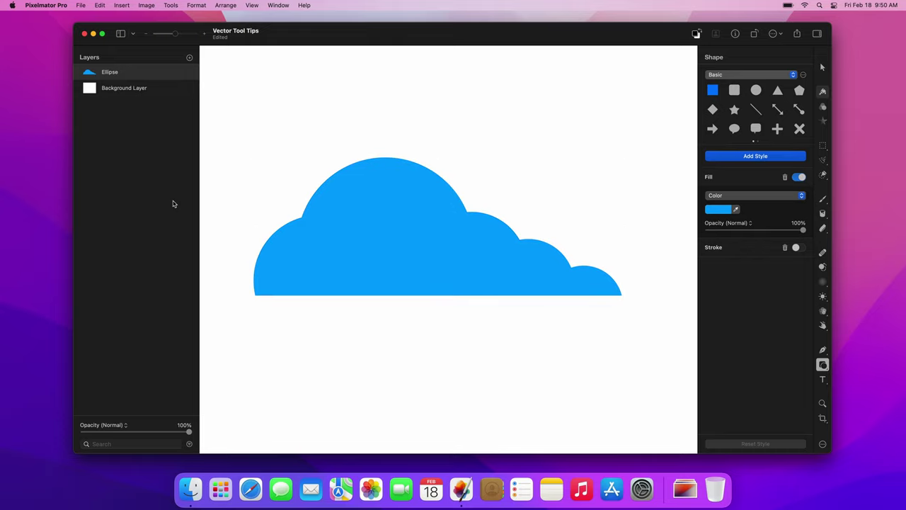